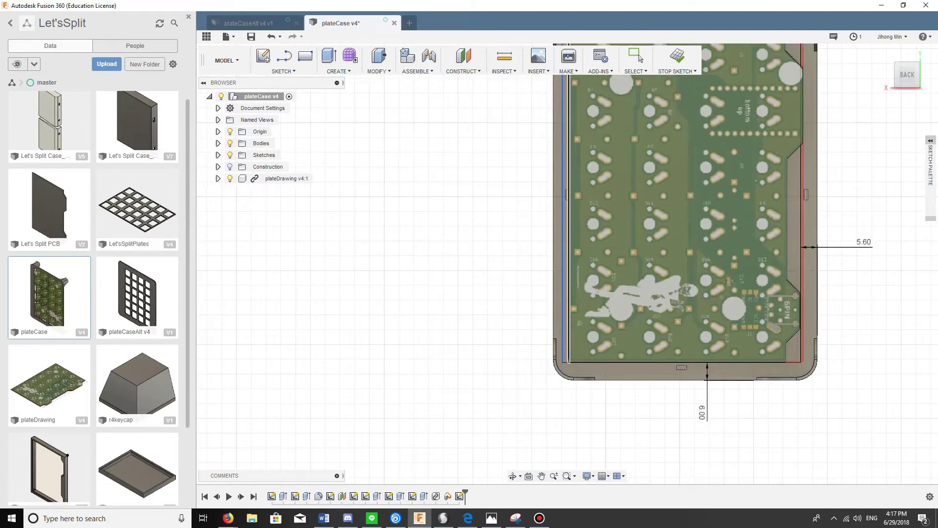
- Measure the case's top edge (79.84 mm), then dismiss the measurement
click(504, 56)
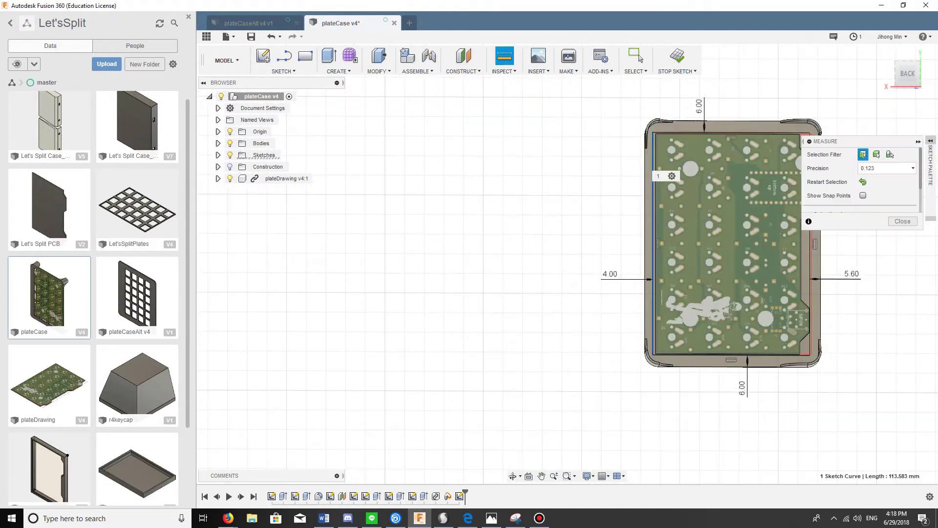
click(684, 134)
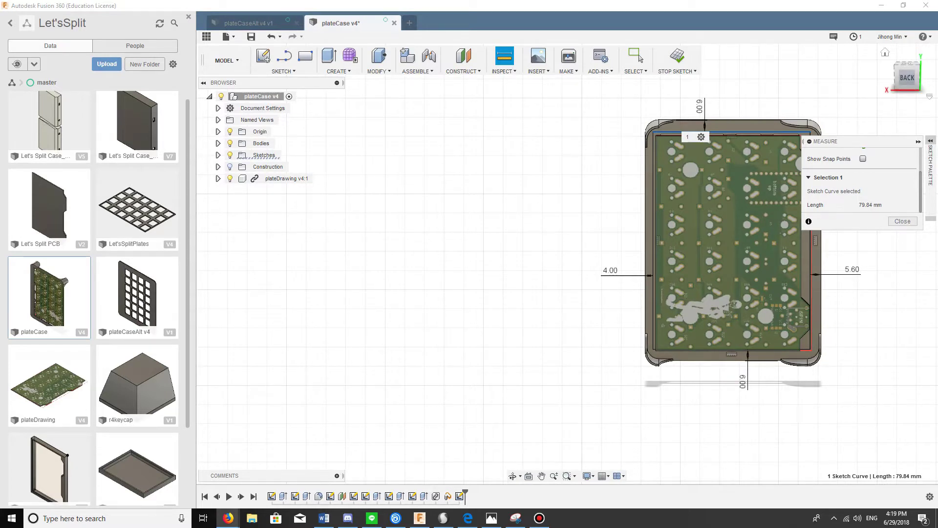
scroll(745, 363, up, 2)
scroll(750, 363, down, 3)
click(637, 56)
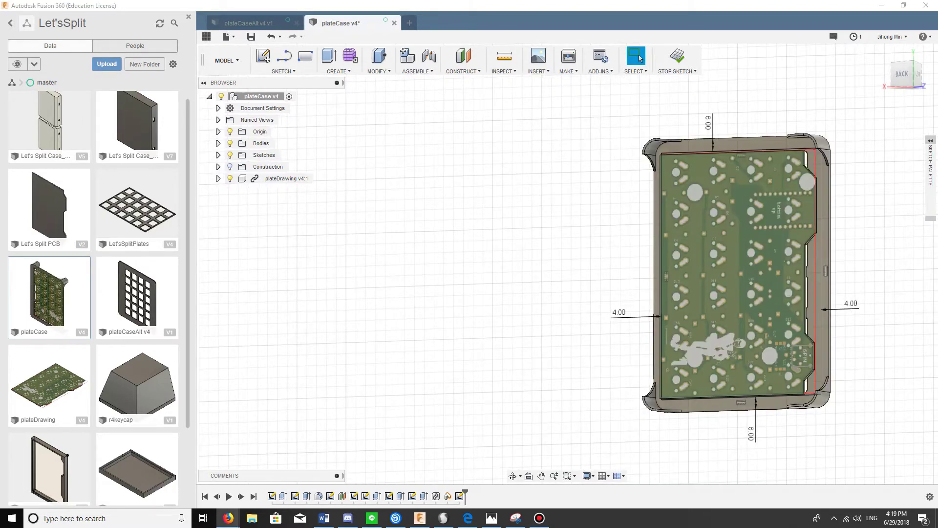
- Measure the case's right edge (113.583 mm), then go to the McMaster-Carr screw page
key(i)
click(814, 268)
middle_drag(814, 268, 603, 268)
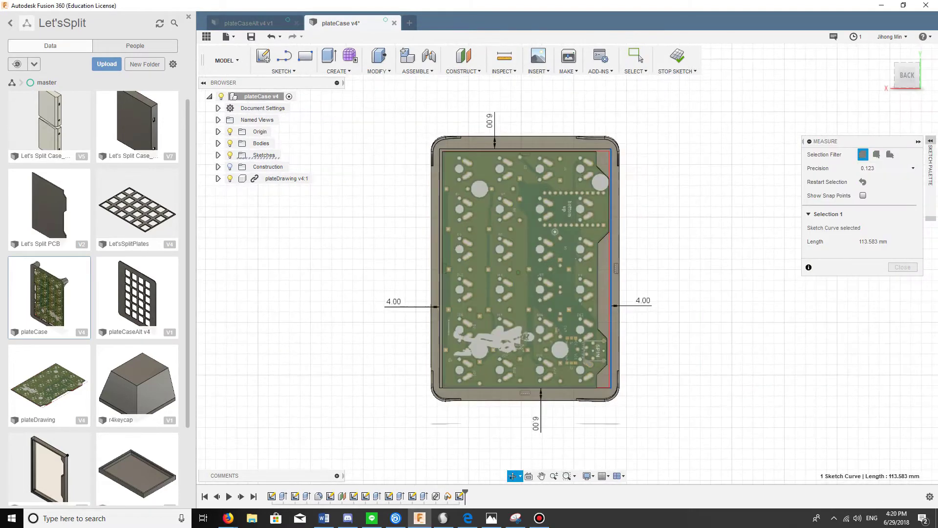
key(alt+Tab)
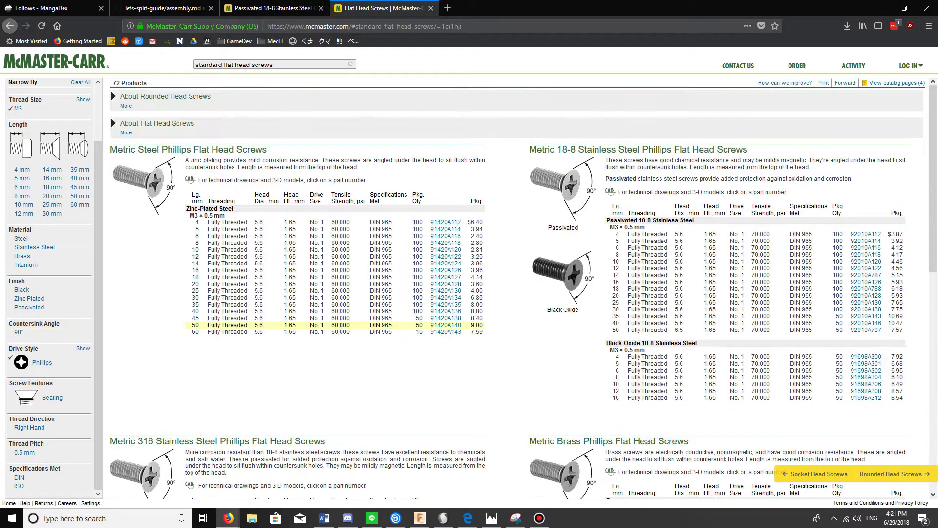
- Browse the flat head screw results and open the M2 steel flat head screw listing
scroll(524, 292, down, 3)
scroll(524, 292, down, 5)
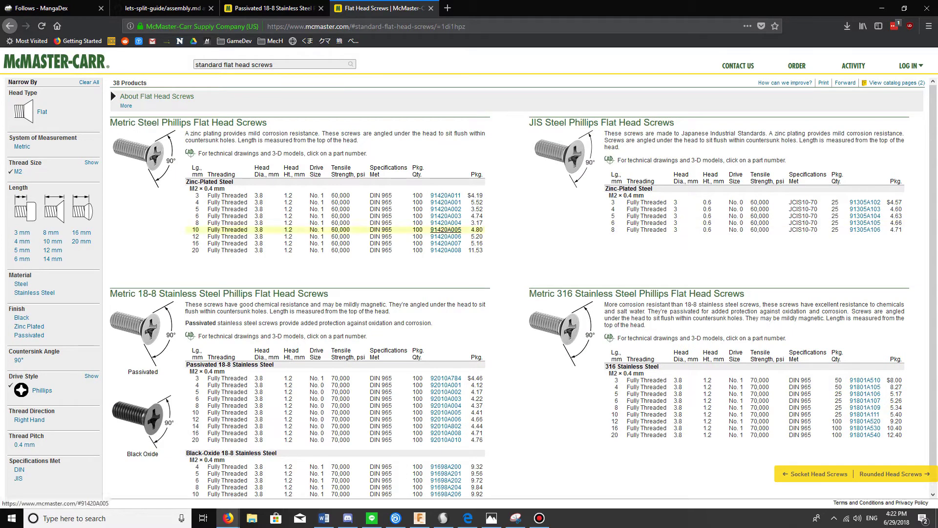
click(446, 229)
click(383, 8)
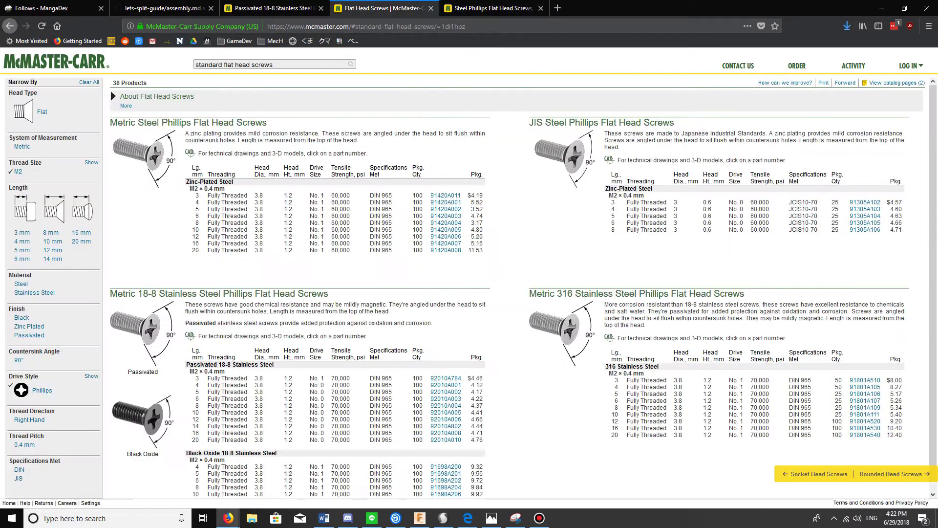
- In the threaded standoffs results, filter to M2.5 female threaded hex standoffs
key(ctrl+Page_Up)
scroll(30, 440, down, 3)
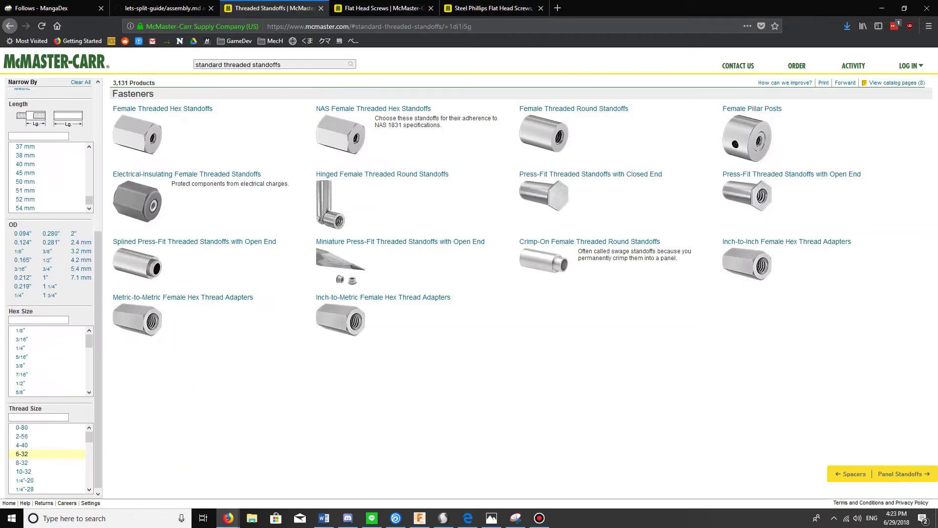
click(21, 454)
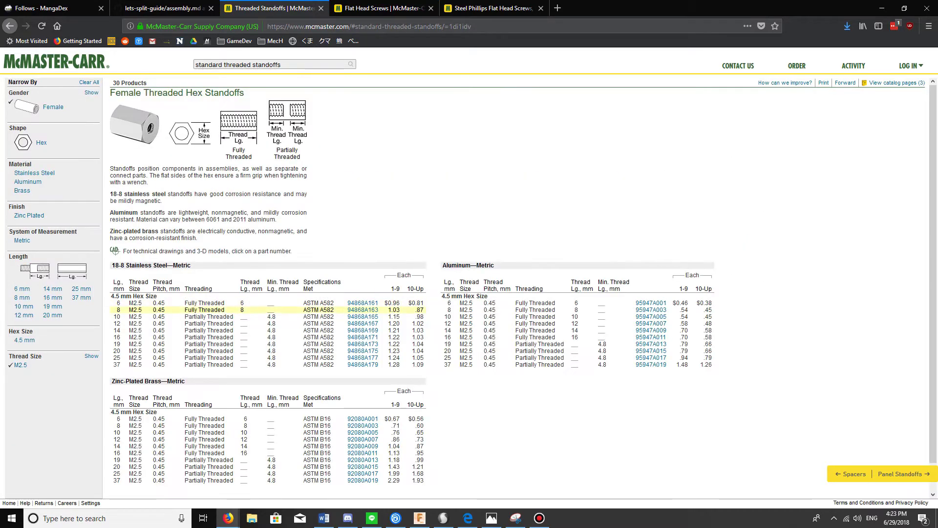
scroll(244, 307, down, 1)
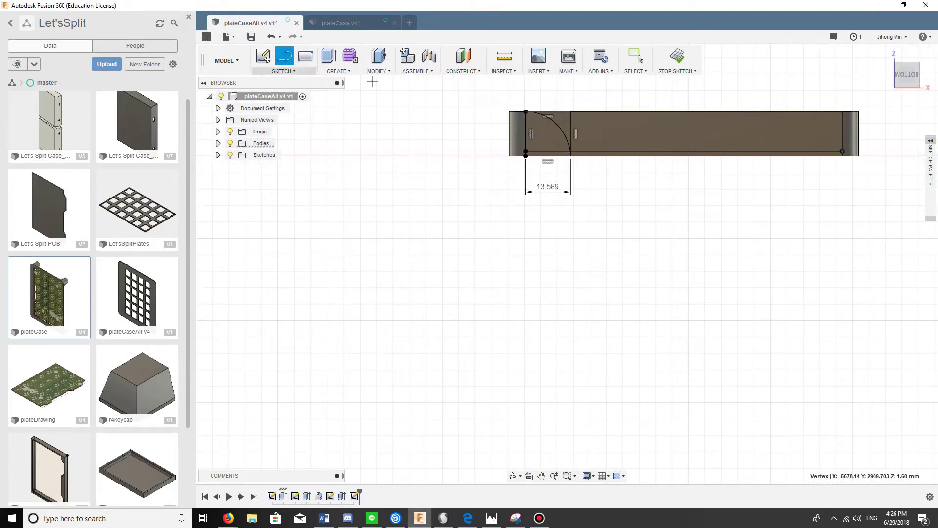
- Exit the arc tool, finish the rounded-corner sketch, and extrude both profiles
click(640, 59)
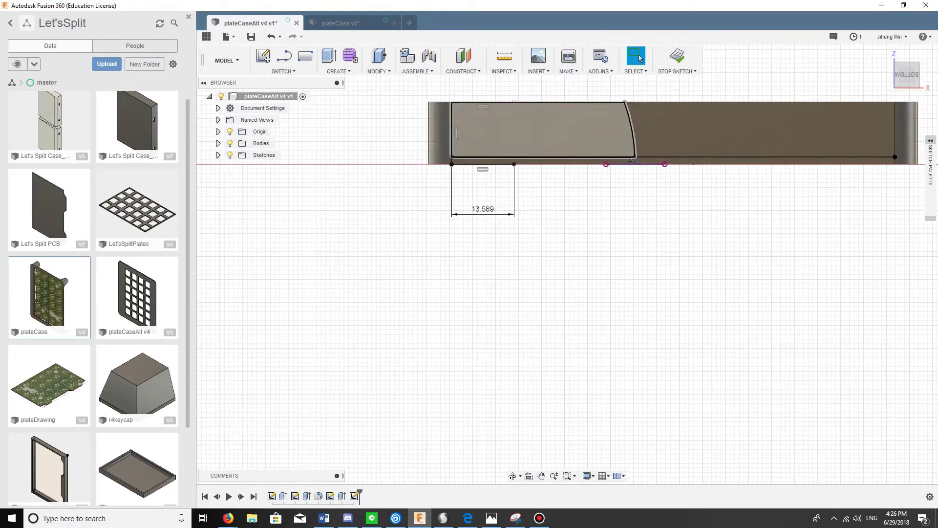
key(e)
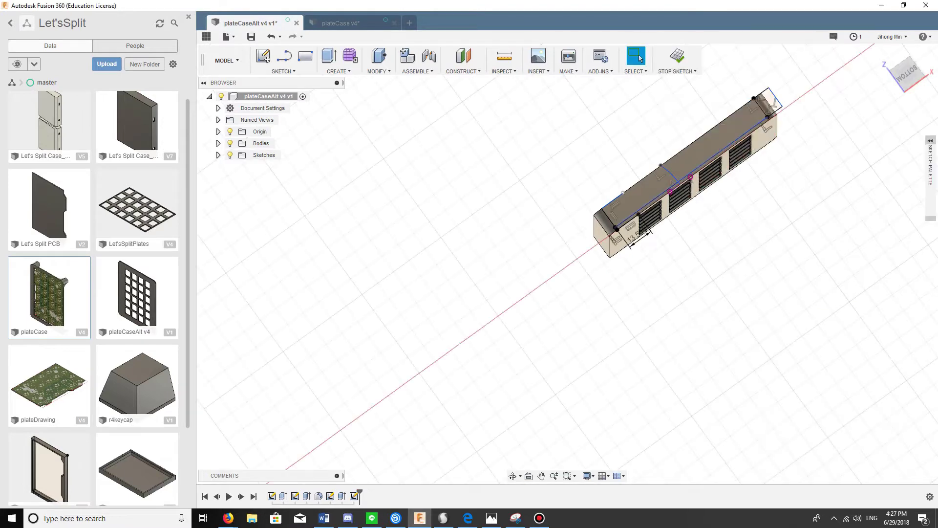
scroll(687, 181, up, 2)
scroll(687, 180, up, 4)
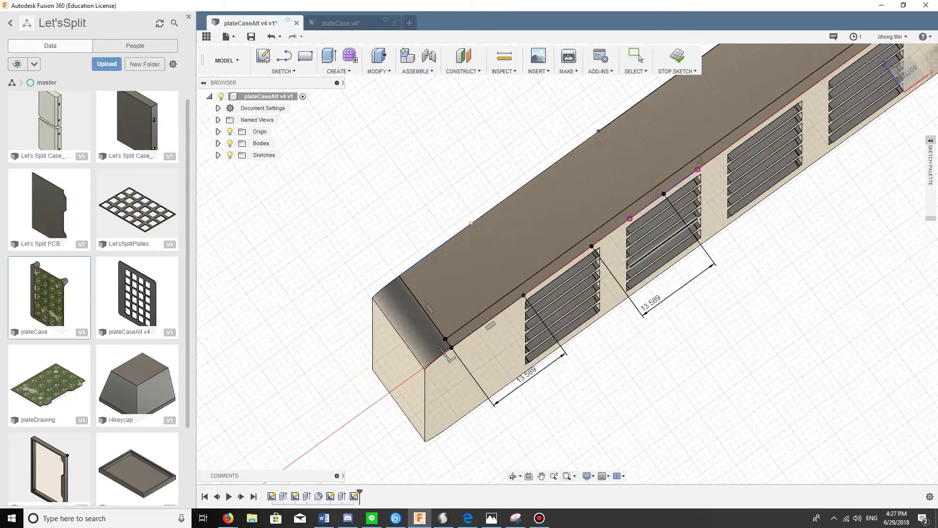
key(e)
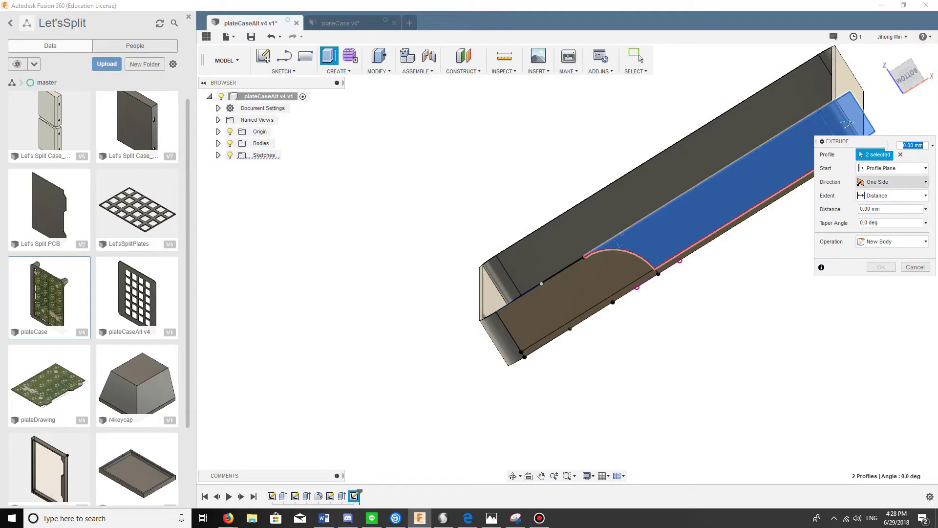
- Undo the extrusion, add a line from the top corner vertex, and start extruding the border
key(ctrl+z)
key(l)
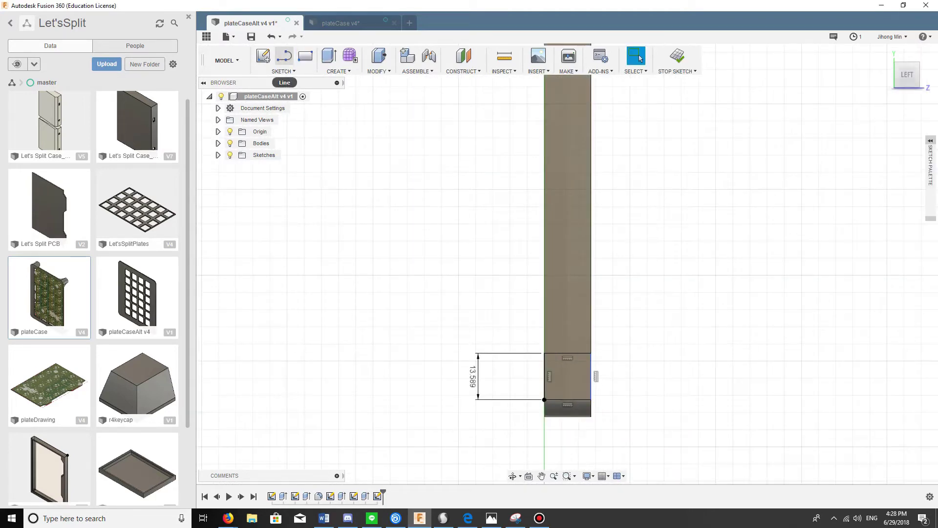
scroll(581, 245, down, 3)
click(581, 84)
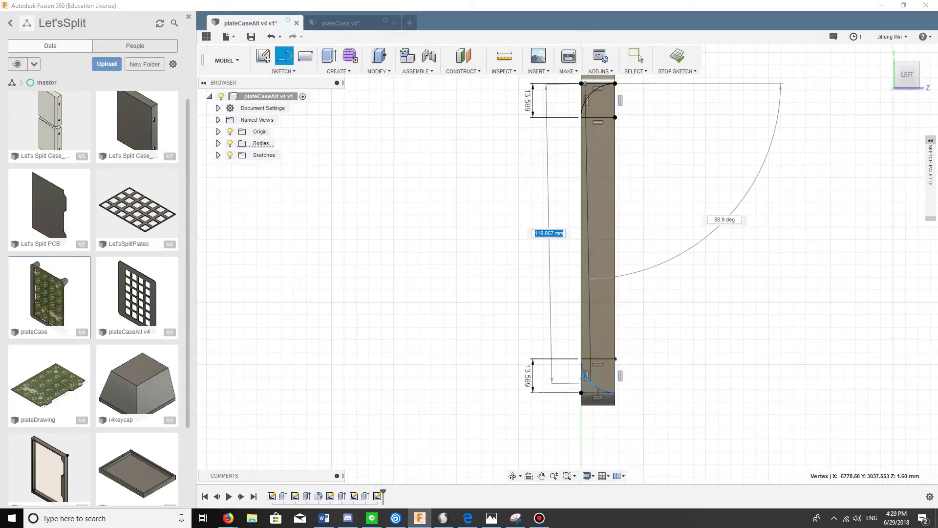
key(Escape)
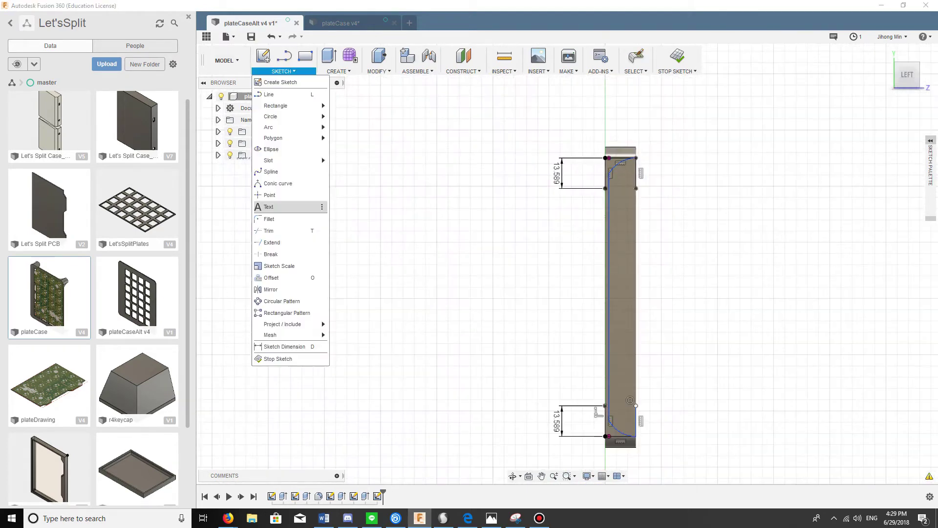
key(e)
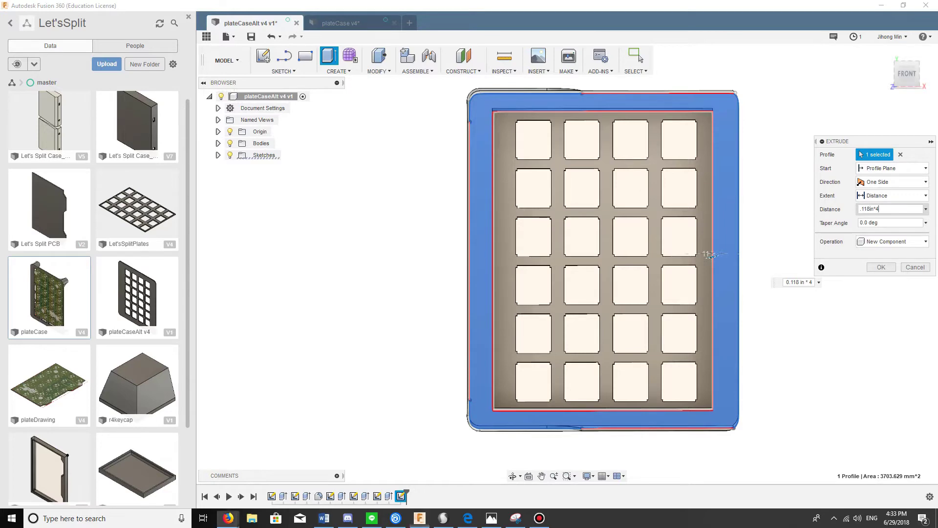
- Confirm the border extrusion at .118in × 4 as a new component
shift+middle_drag(711, 254, 691, 224)
key(Return)
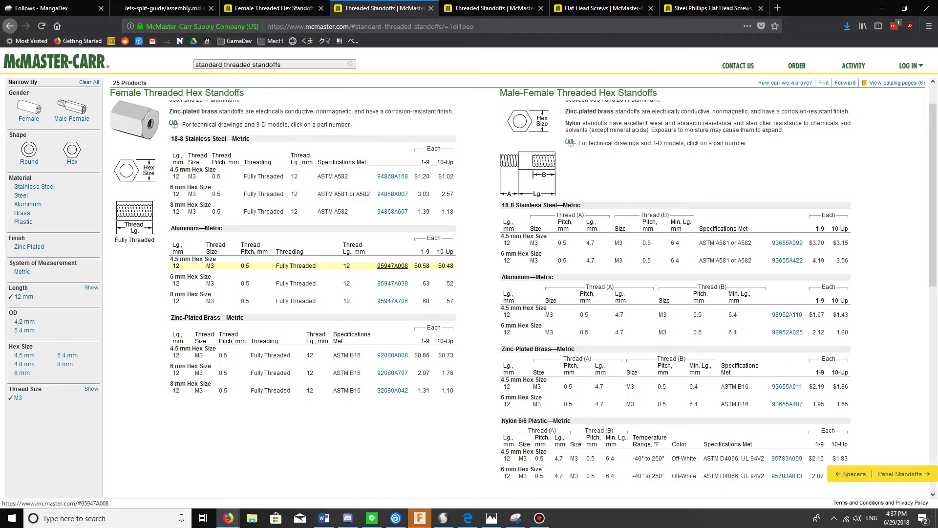
- Review part 95947A008, the 12 mm M3 aluminum hex standoff, then close its page
click(426, 329)
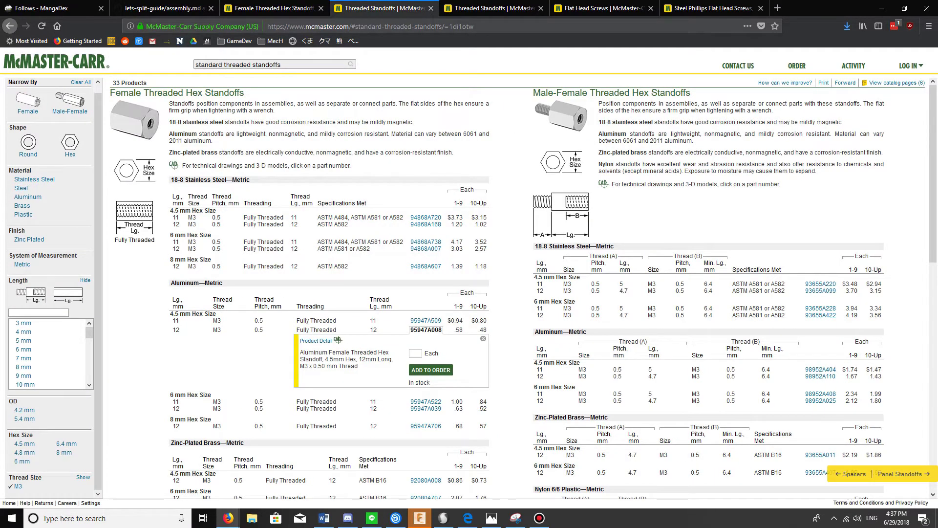
key(ctrl+shift+Tab)
key(ctrl+w)
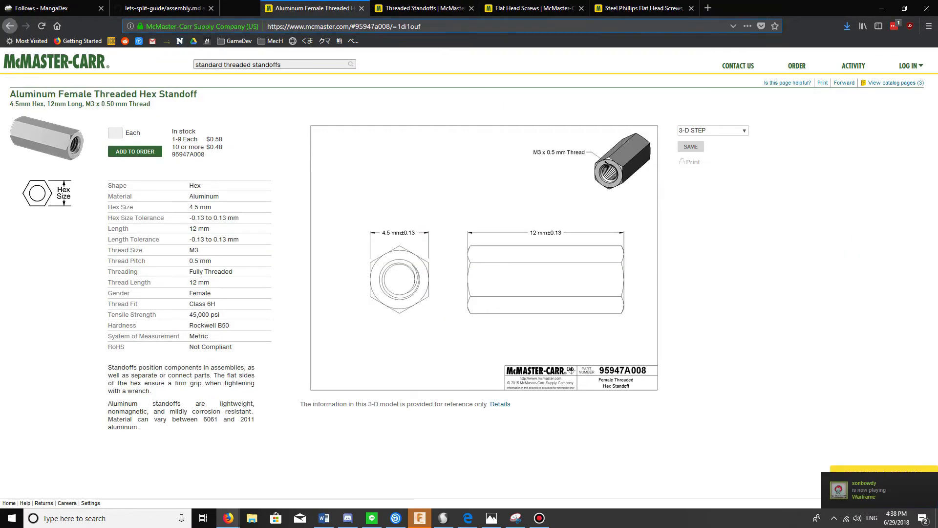
key(ctrl+shift+Tab)
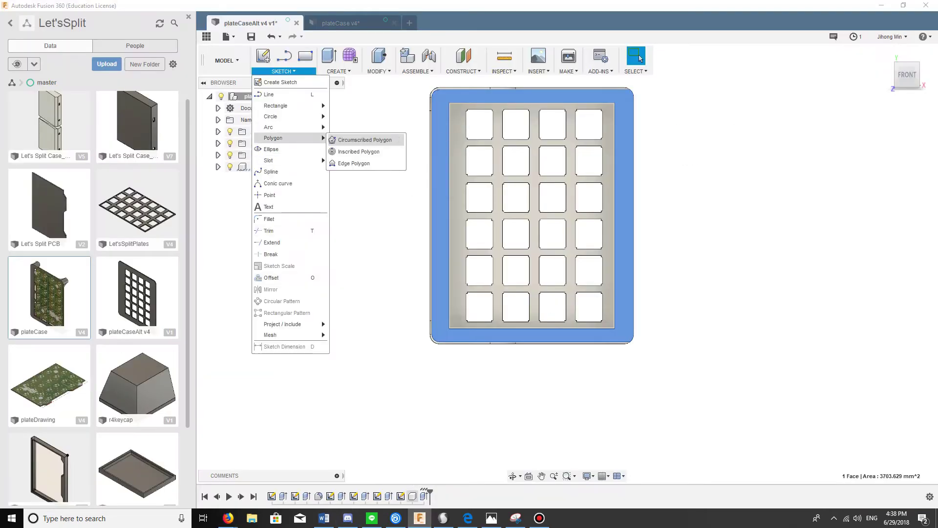
- Draw a circumscribed hexagon centred on the plate's bottom-left corner, sized 4/5
click(369, 139)
click(498, 239)
text(4/5)
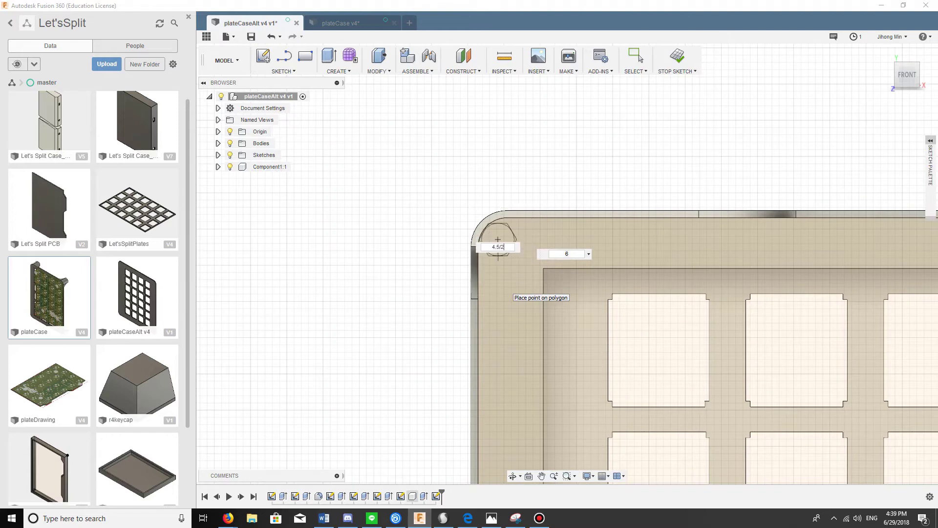
key(Return)
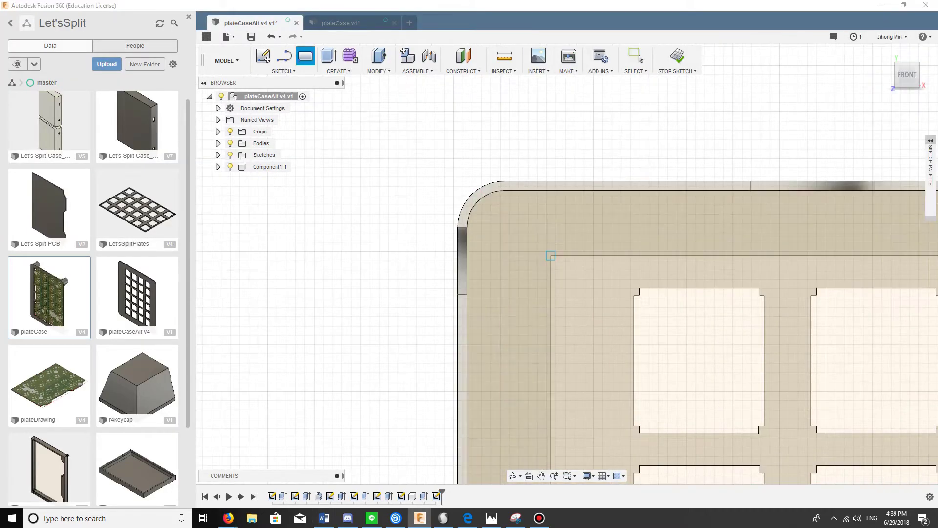
- Place a sketch point 4 mm from the plate edge and centre a hexagon on it
click(283, 71)
click(269, 151)
click(511, 228)
text(4)
key(Return)
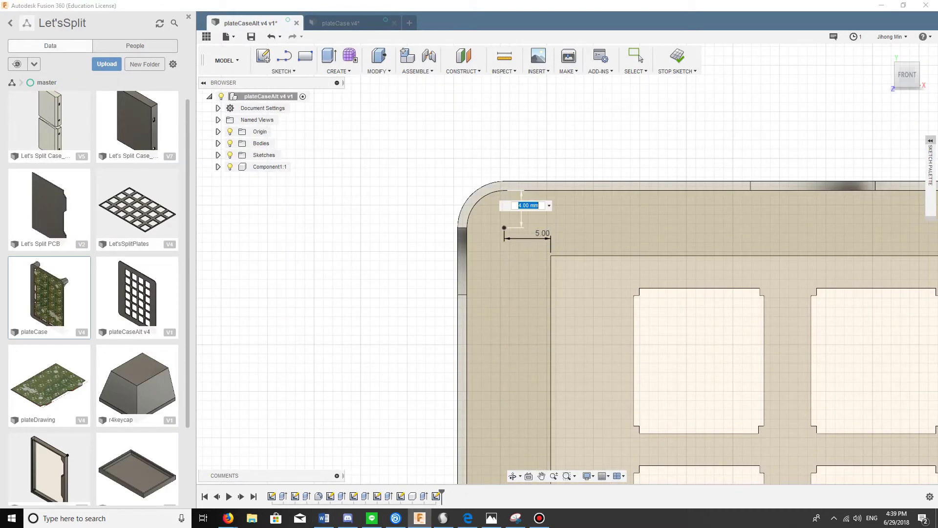
scroll(573, 254, down, 2)
scroll(537, 225, up, 2)
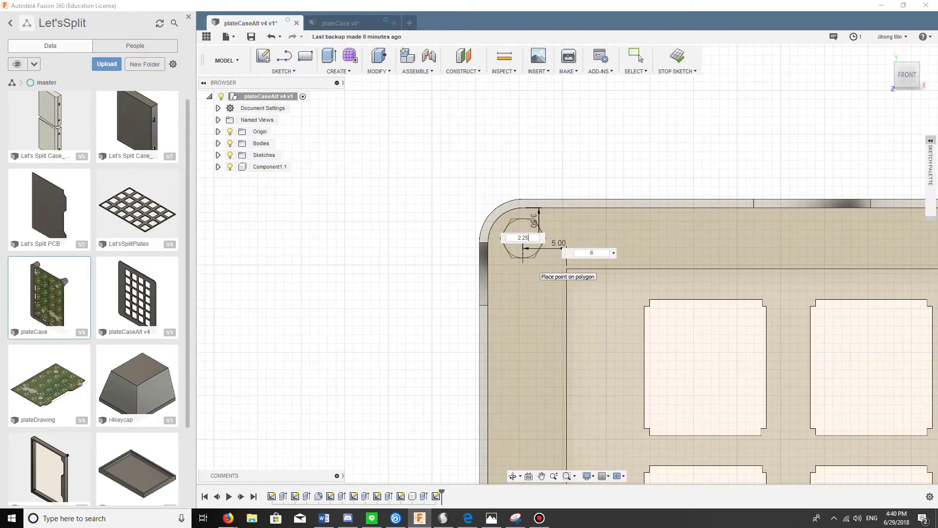
click(523, 243)
key(Return)
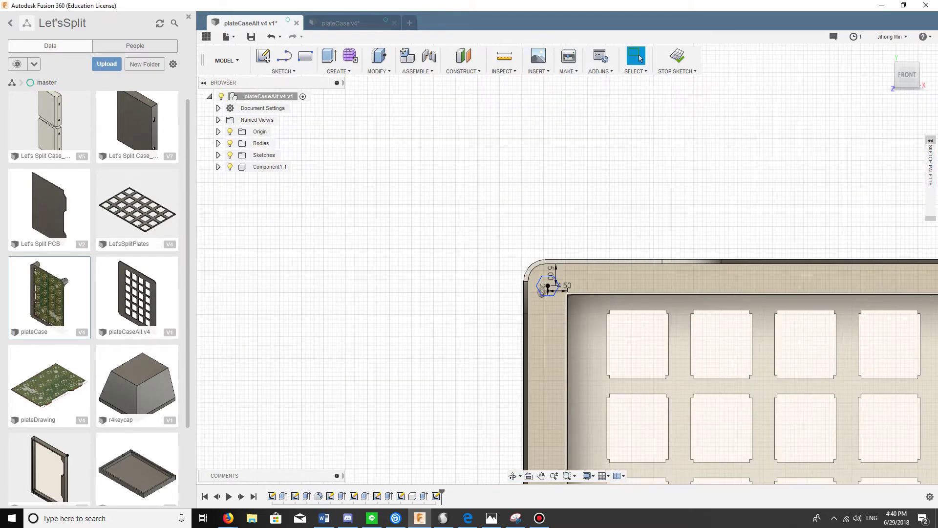
- Delete a stray line from the hexagon sketch
scroll(523, 244, down, 3)
click(283, 71)
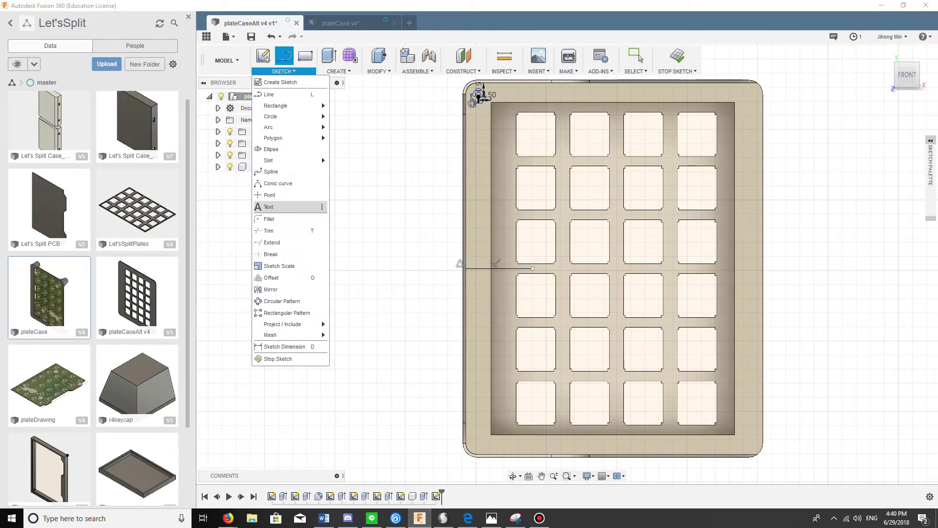
scroll(483, 302, up, 3)
key(Delete)
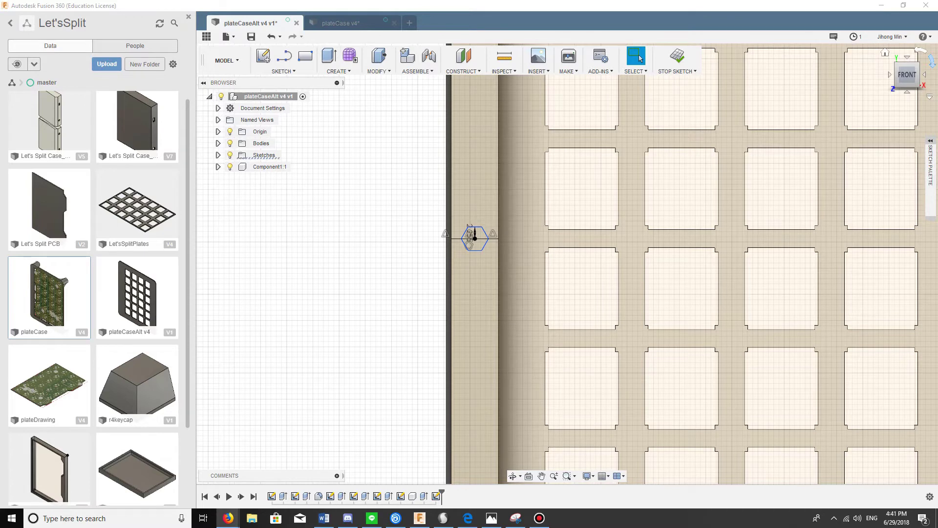
scroll(466, 231, up, 4)
scroll(467, 230, down, 4)
scroll(457, 215, up, 3)
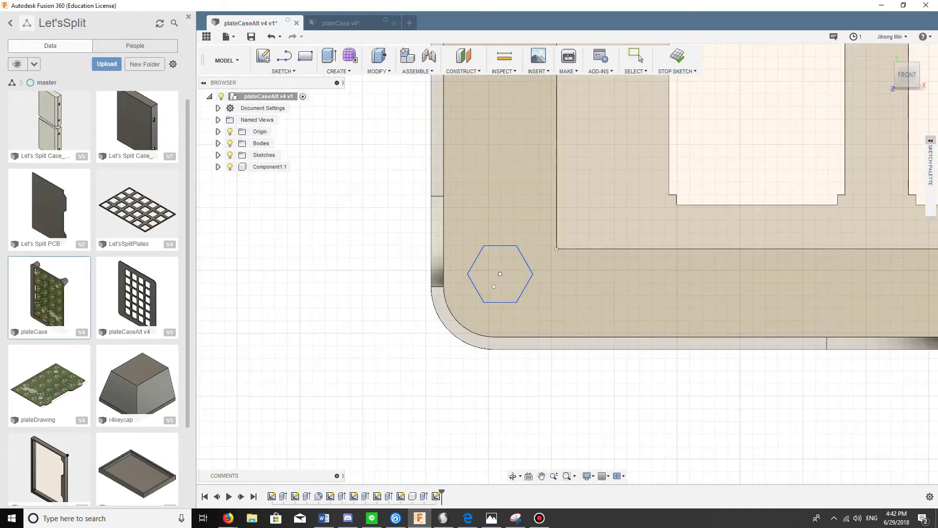
scroll(508, 271, down, 3)
- Paste a hexagon on the left edge and add an inscribed hexagon at the bottom edge's middle
key(ctrl+v)
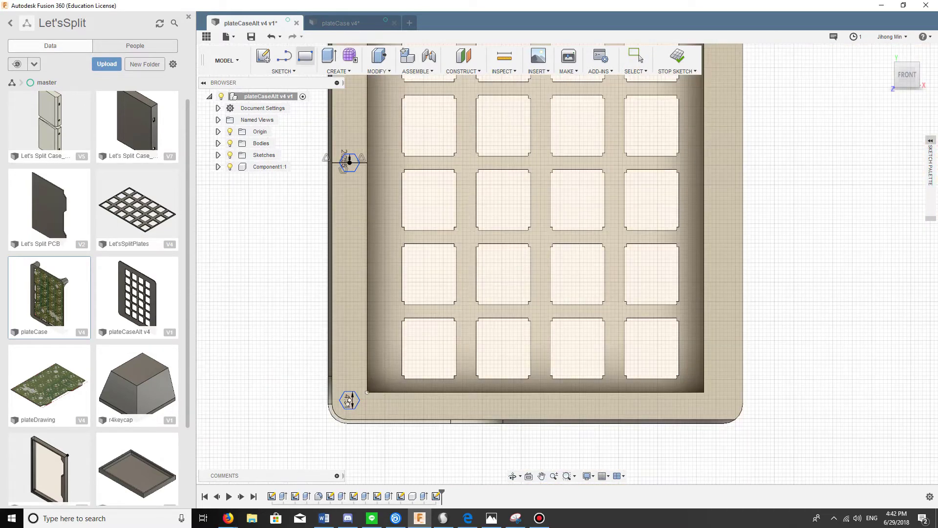
click(284, 71)
click(347, 130)
click(528, 378)
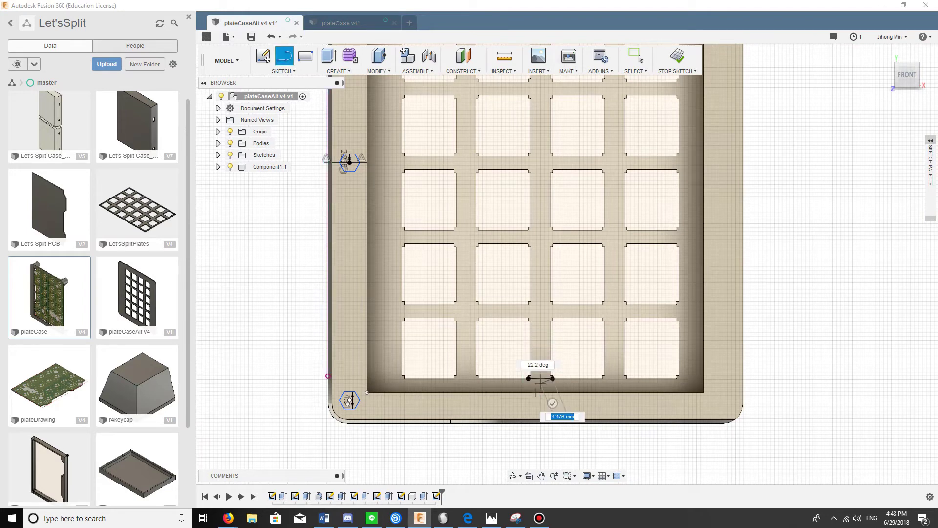
scroll(536, 342, up, 3)
click(284, 71)
click(371, 157)
scroll(515, 336, down, 3)
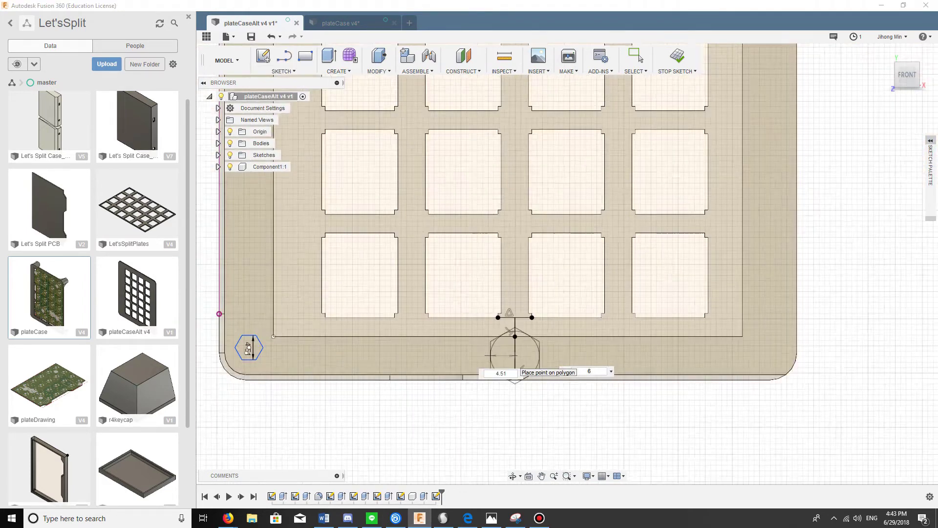
click(515, 383)
scroll(451, 266, down, 3)
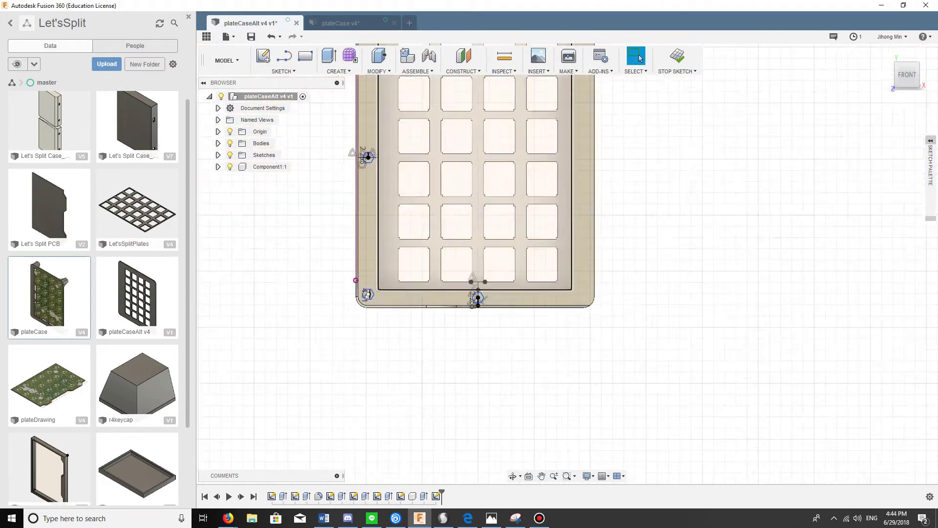
scroll(478, 297, up, 5)
scroll(547, 342, down, 5)
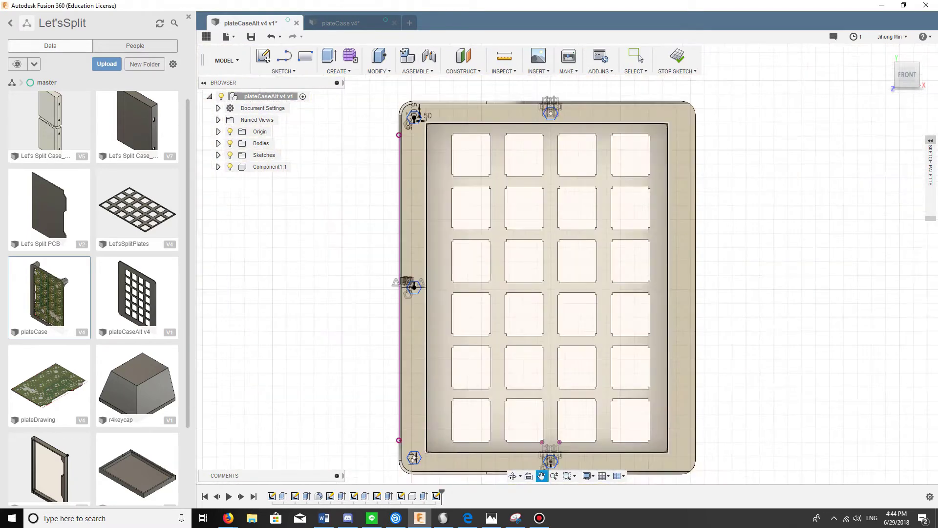
- Attempt to mirror the hexagons across the plate, then cancel the mirror
key(l)
scroll(372, 381, up, 3)
scroll(366, 389, up, 2)
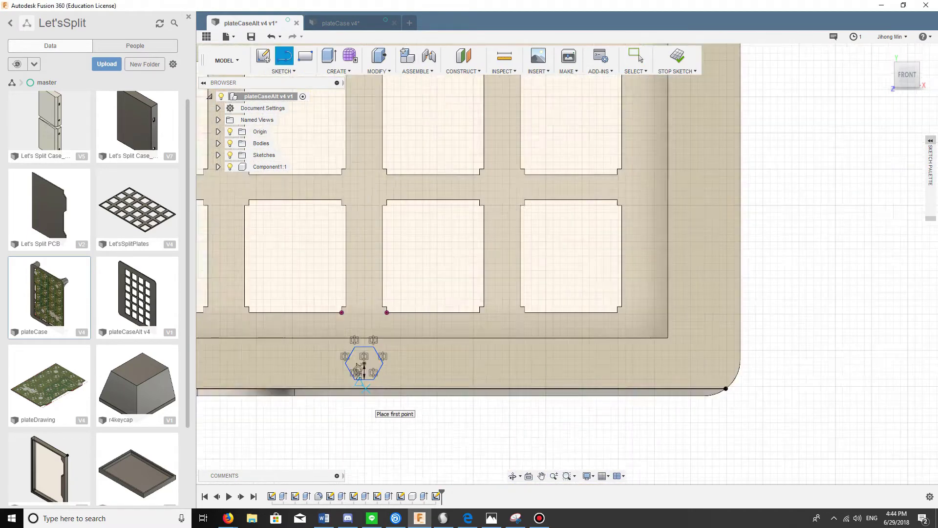
scroll(366, 342, down, 5)
click(284, 71)
click(288, 314)
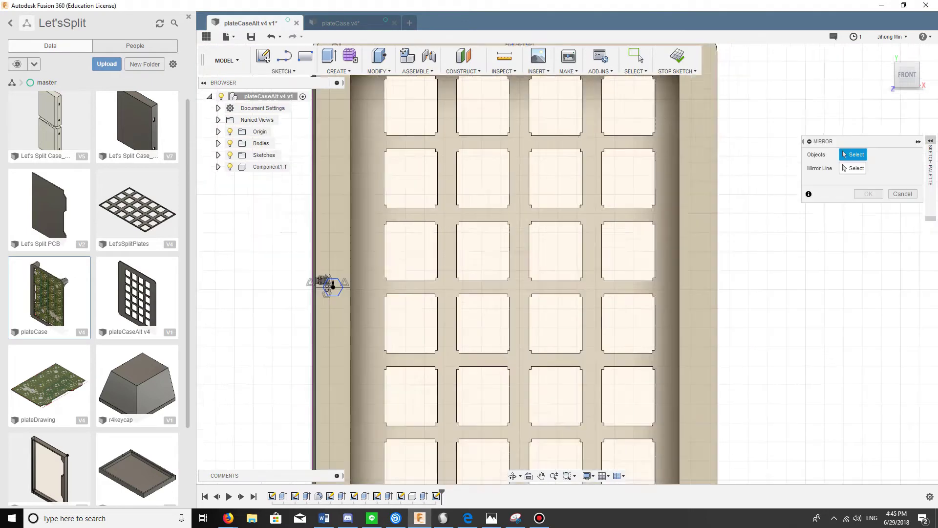
scroll(342, 342, up, 3)
scroll(371, 352, up, 2)
scroll(440, 269, down, 5)
key(Escape)
scroll(587, 220, down, 1)
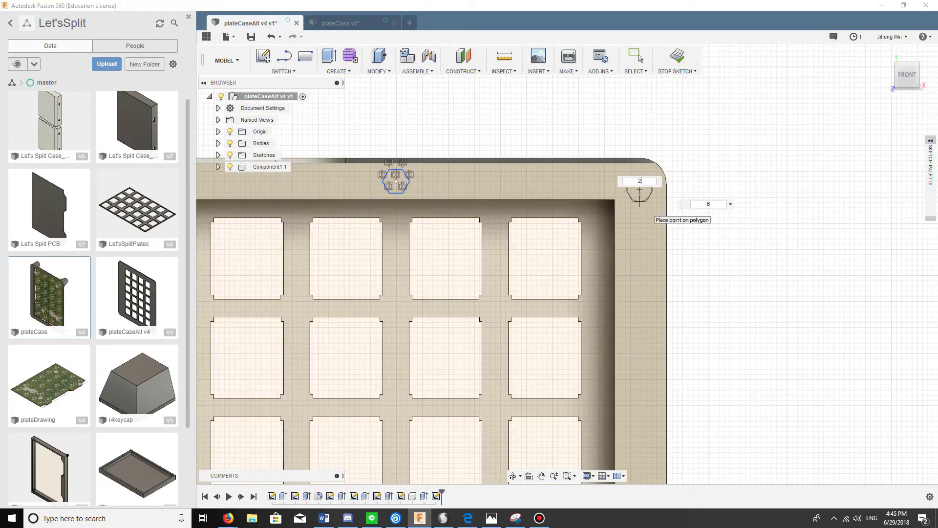
- Dimension the top-right hexagon 4.5 from the edge and dimension the right-side hexagon
click(639, 194)
text(4)
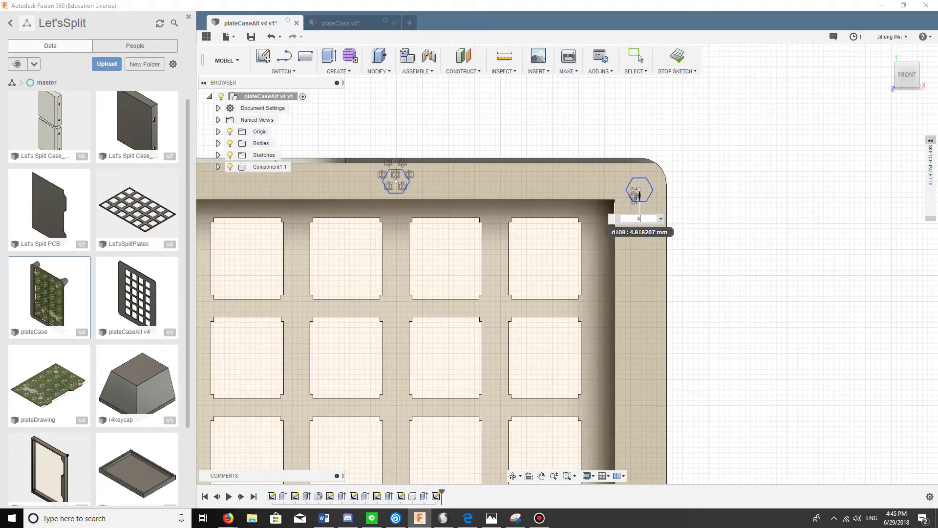
text(.5)
key(Return)
scroll(628, 242, down, 3)
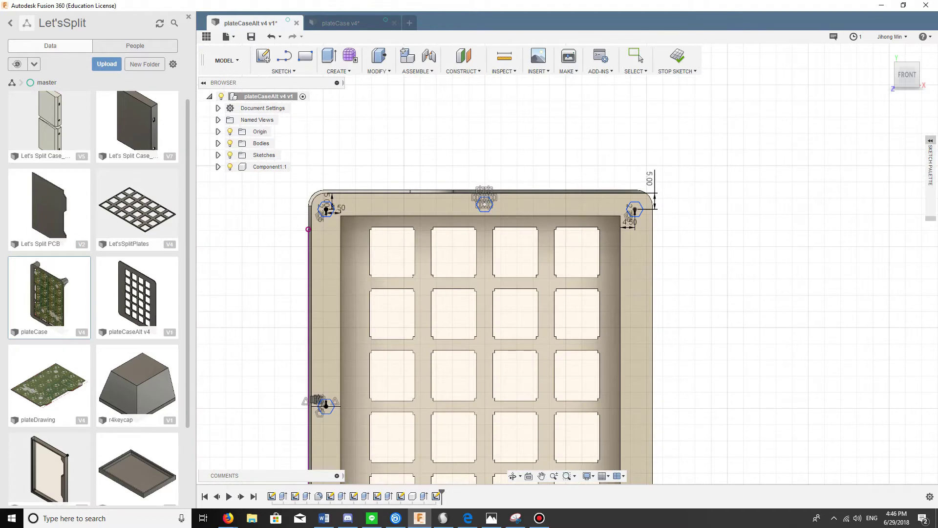
middle_drag(347, 403, 442, 303)
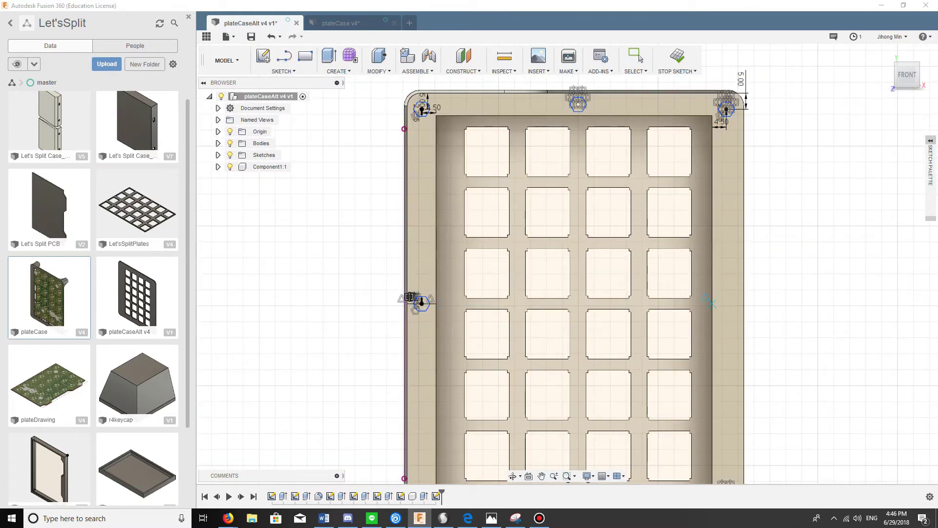
click(709, 301)
scroll(723, 293, up, 5)
scroll(723, 293, down, 4)
scroll(684, 313, up, 1)
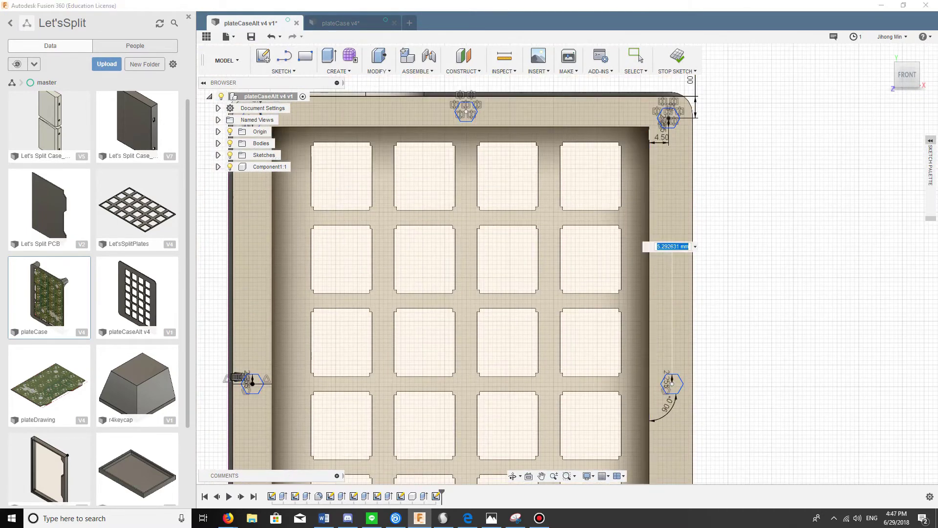
key(Escape)
- Cut the hexagon pockets .472in deep into the plate
key(e)
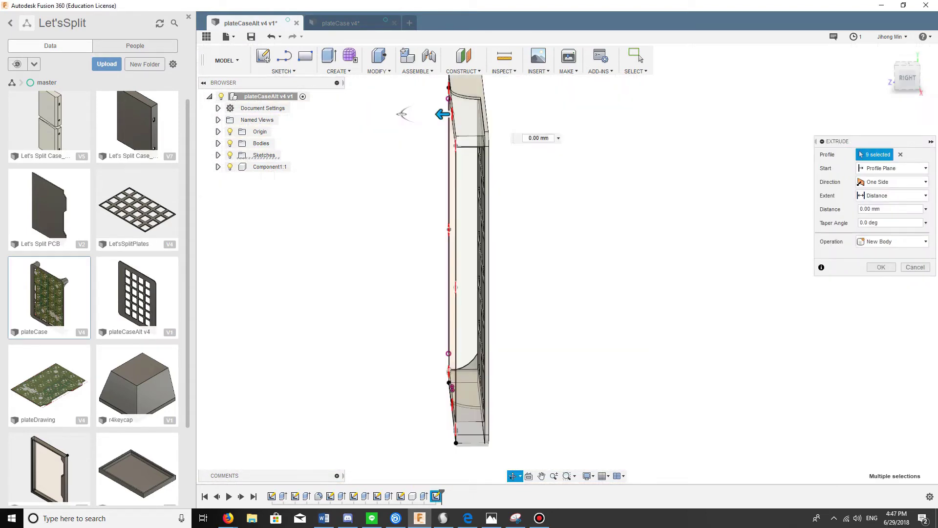
shift+middle_drag(538, 117, 403, 114)
text(.472in)
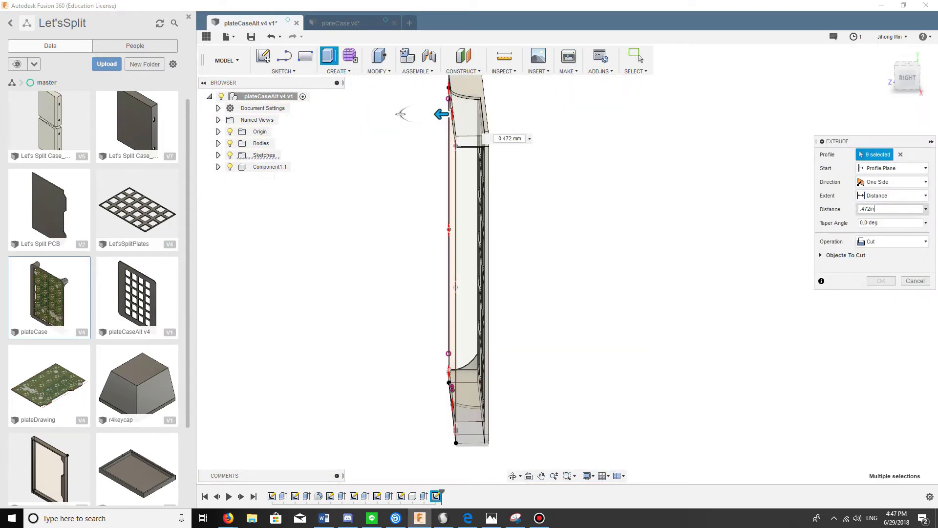
key(Return)
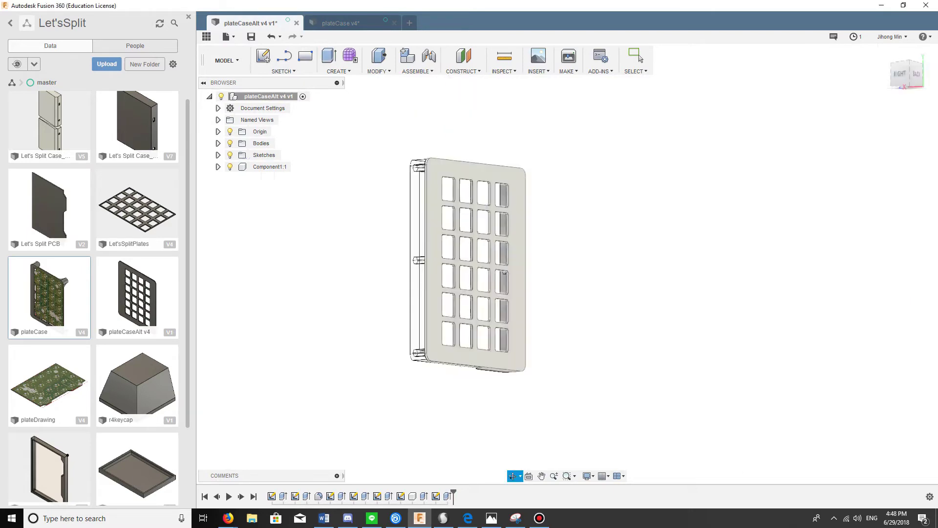
- Start a new sketch on the plate face, begin then cancel a line at a hexagon
click(280, 82)
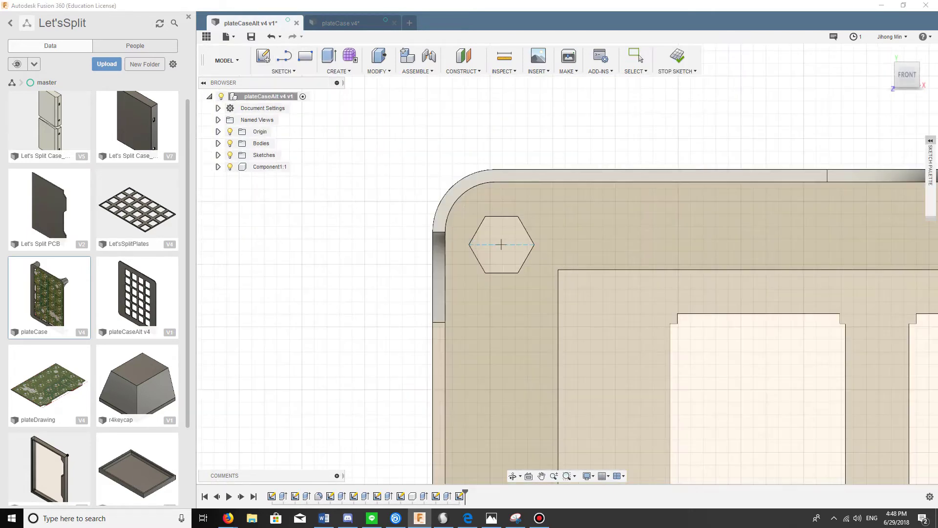
key(l)
click(534, 244)
scroll(533, 305, down, 3)
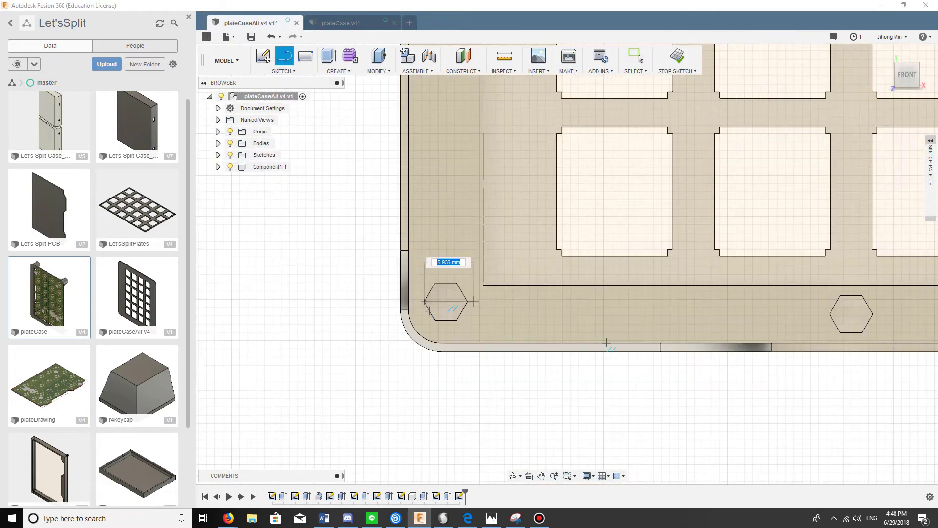
middle_drag(503, 283, 399, 214)
key(Escape)
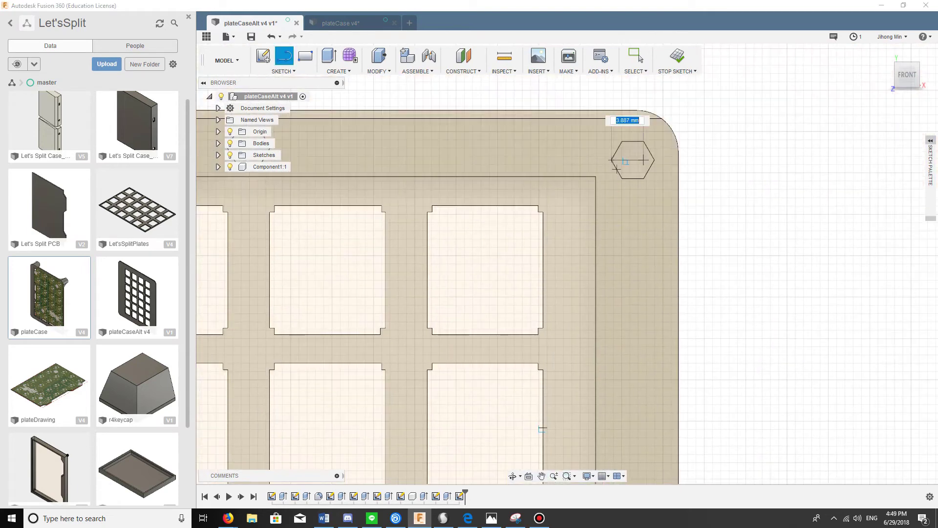
scroll(398, 214, down, 5)
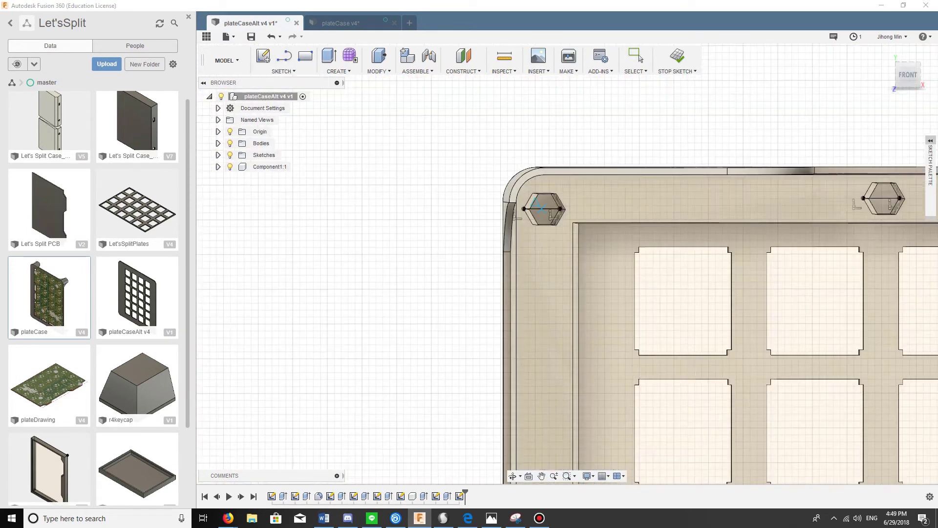
middle_drag(440, 245, 581, 181)
- Start a hole on a sketch point, then cancel the hole setup
key(h)
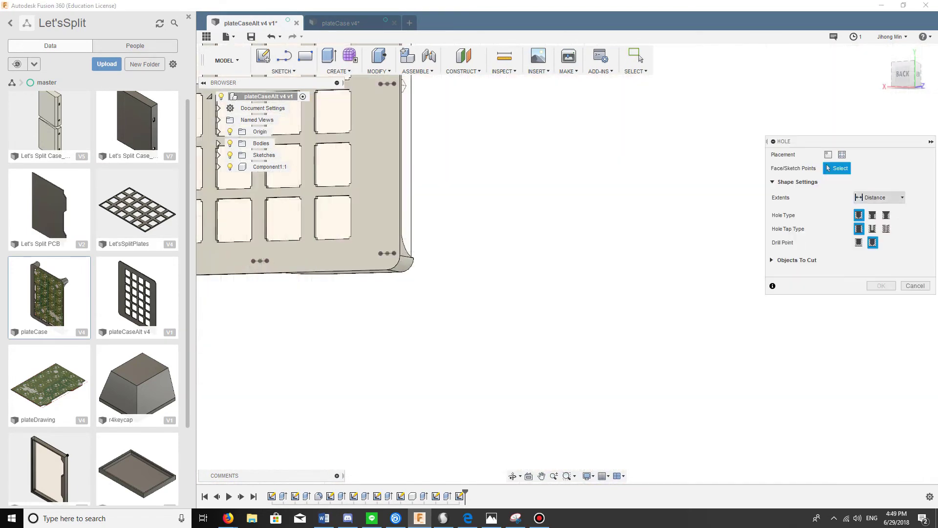
click(379, 252)
click(228, 518)
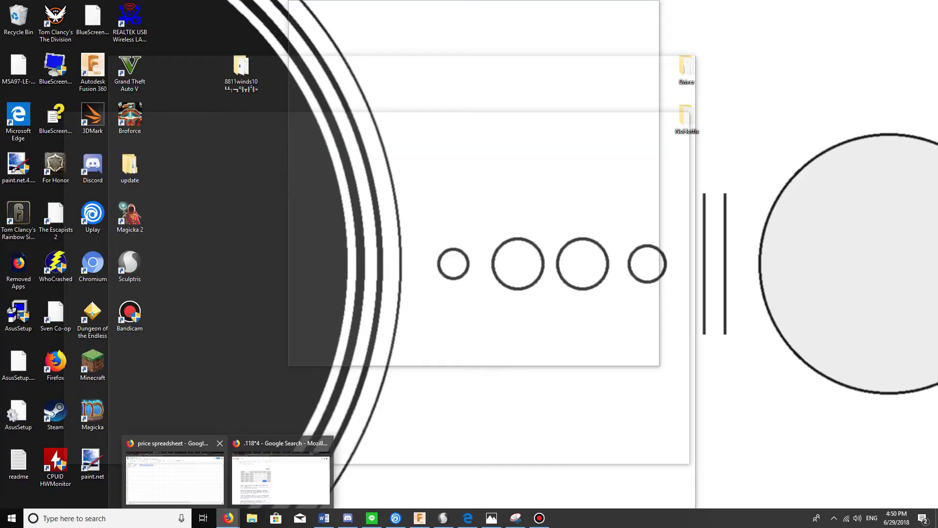
scroll(377, 262, down, 3)
scroll(383, 279, up, 4)
key(Escape)
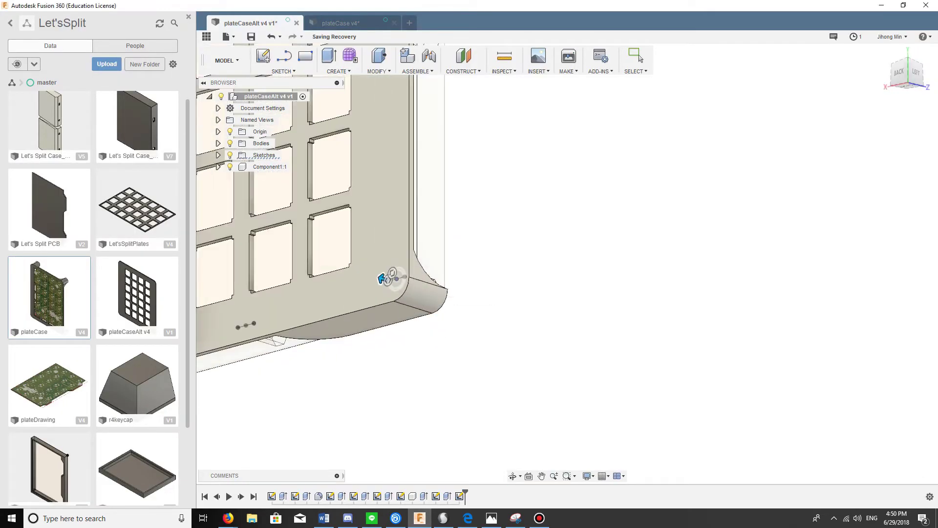
- Start a sketch on the plate face, undo and redo it, and orbit to the plate's top
click(383, 278)
scroll(525, 236, up, 5)
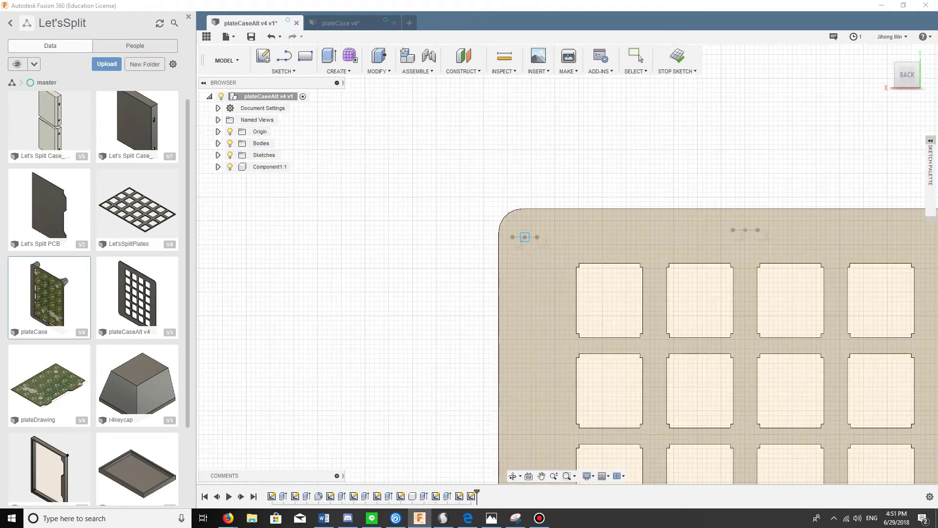
scroll(525, 237, down, 4)
key(ctrl+z)
key(ctrl+z)
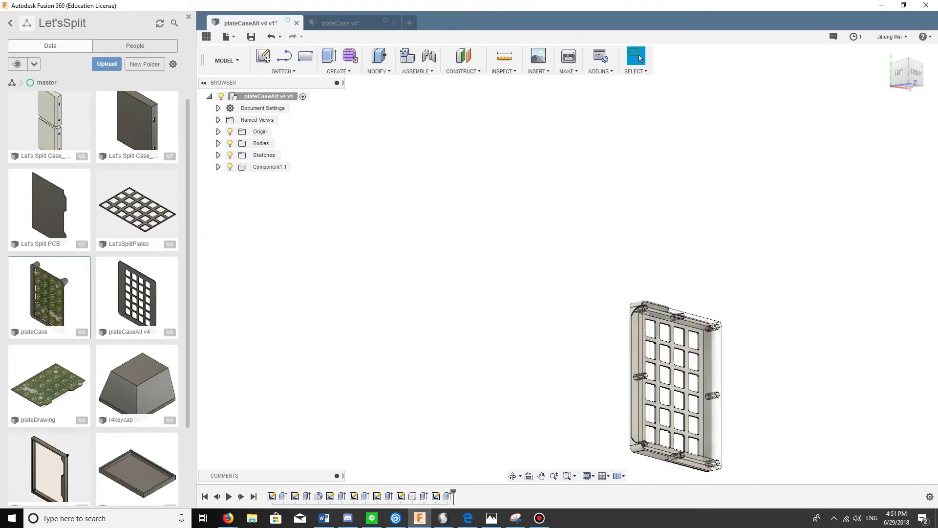
key(ctrl+y)
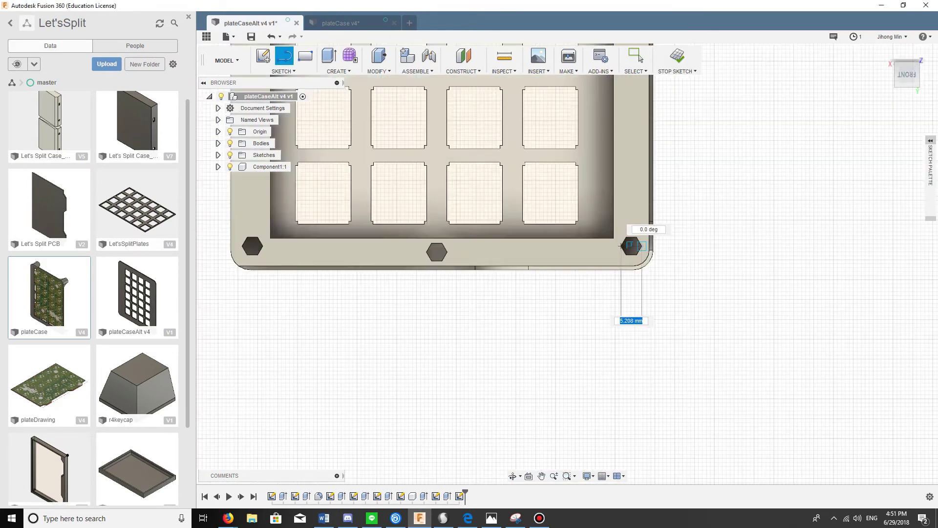
scroll(499, 371, down, 3)
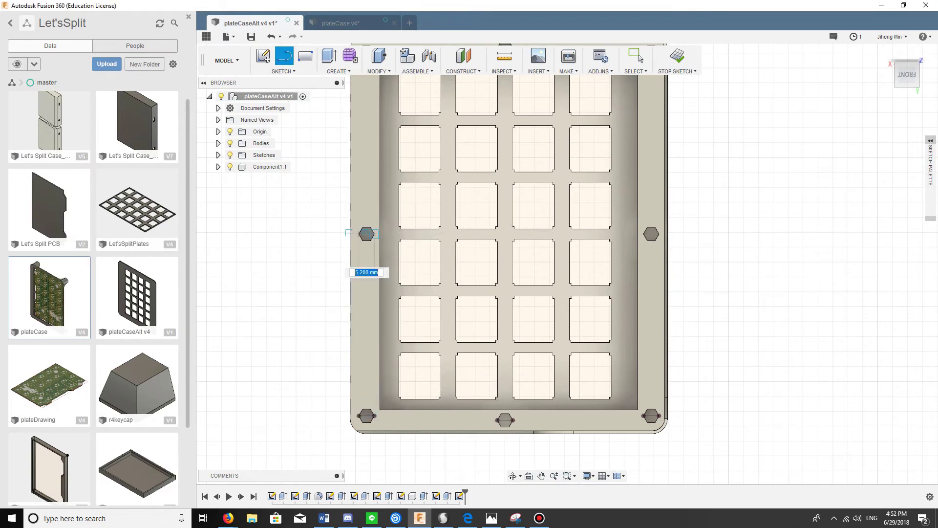
middle_drag(348, 233, 353, 389)
shift+middle_drag(271, 172, 504, 234)
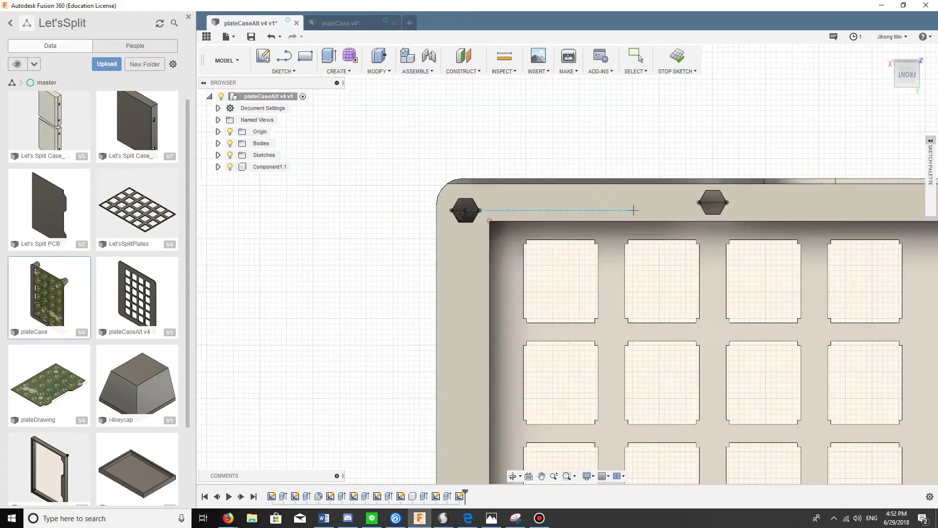
- Cut countersunk holes (6 mm, 90°, 3 mm deep) at the seven sketch points on the plate
key(h)
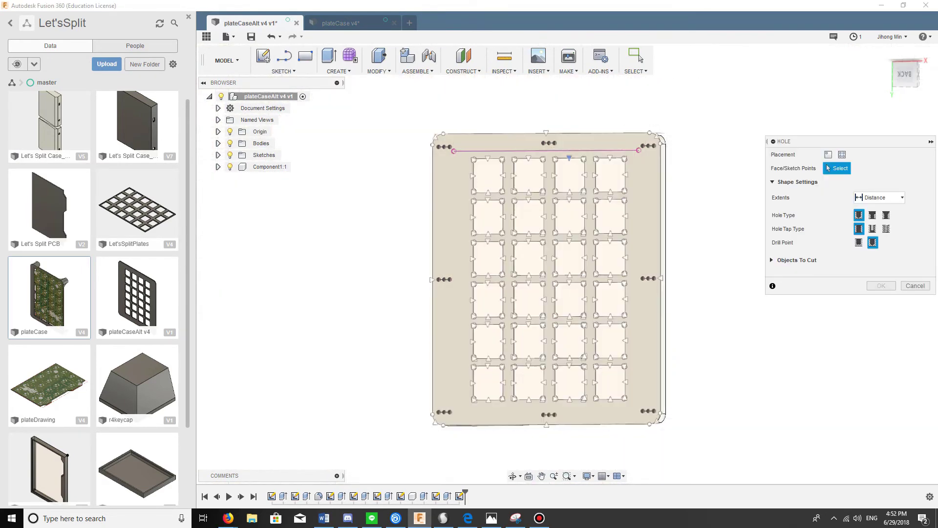
scroll(398, 136, up, 3)
click(398, 136)
shift+middle_drag(398, 136, 434, 221)
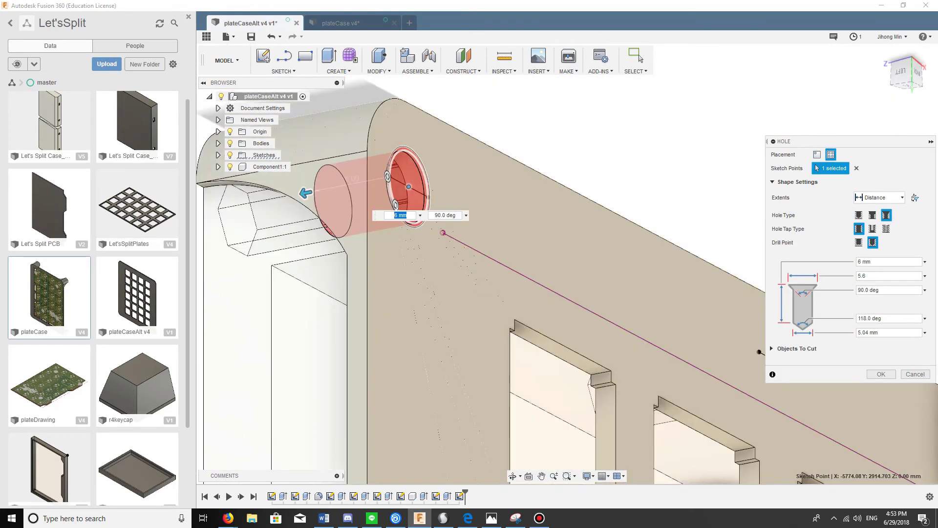
text(3)
scroll(433, 221, down, 5)
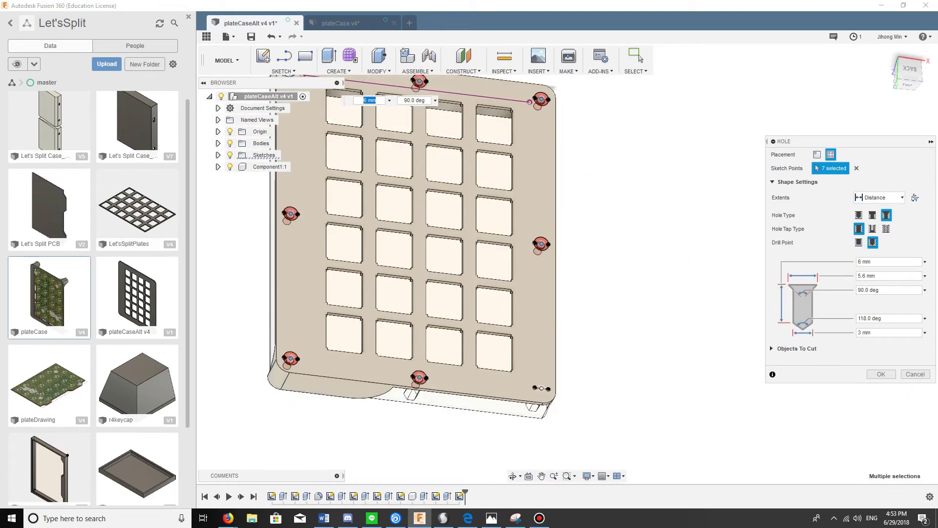
key(Return)
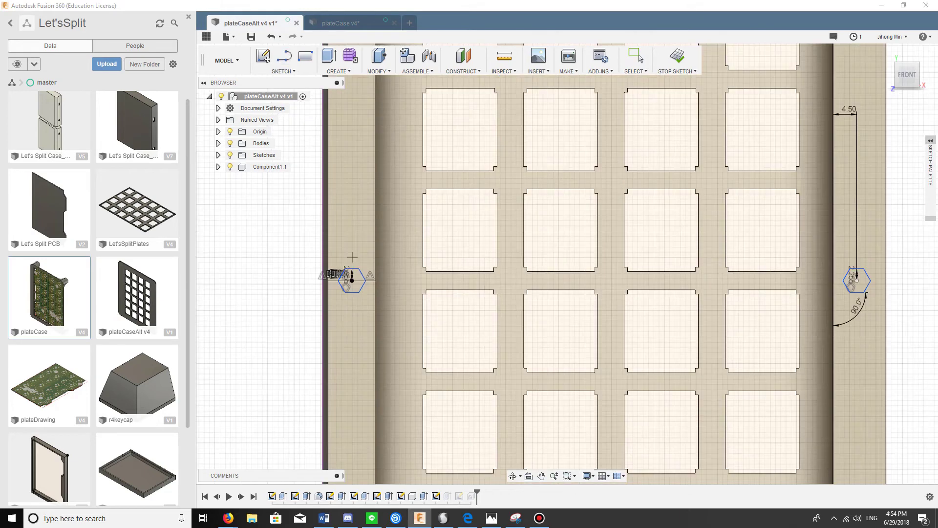
- Center the hexagon on the standoff point
click(351, 280)
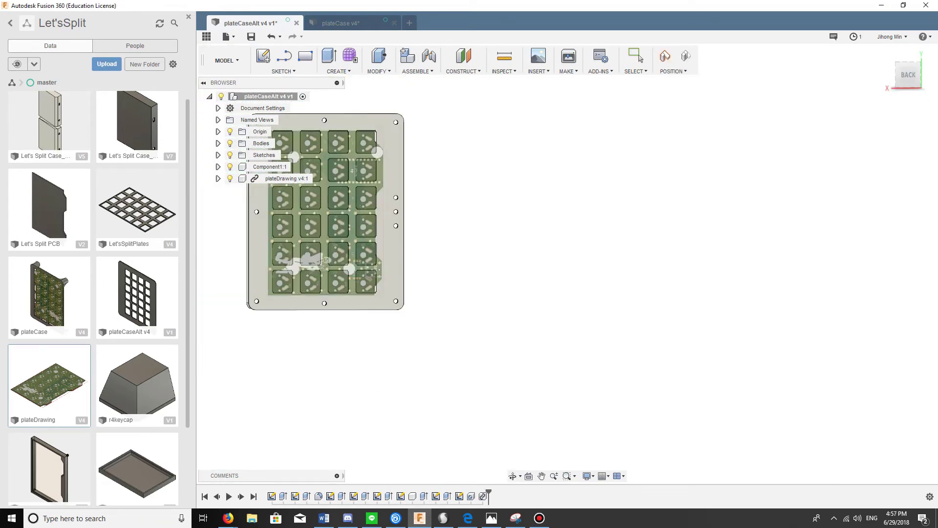
- Give the plateDrawing PCB a green matte plastic appearance
click(640, 58)
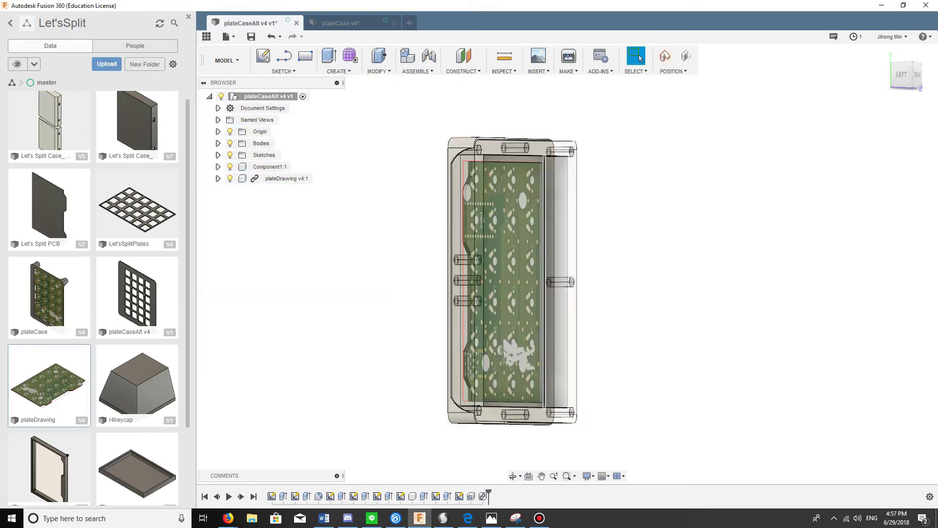
key(alt+Tab)
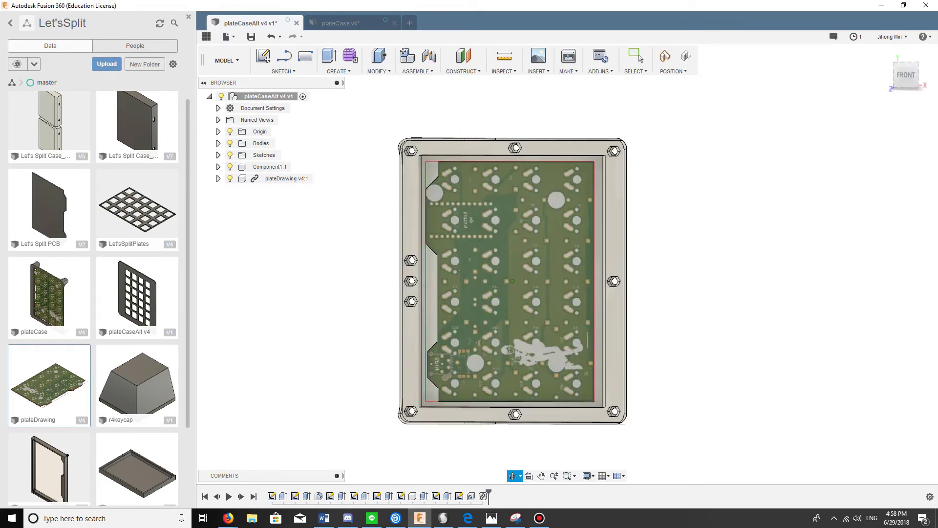
click(513, 274)
key(a)
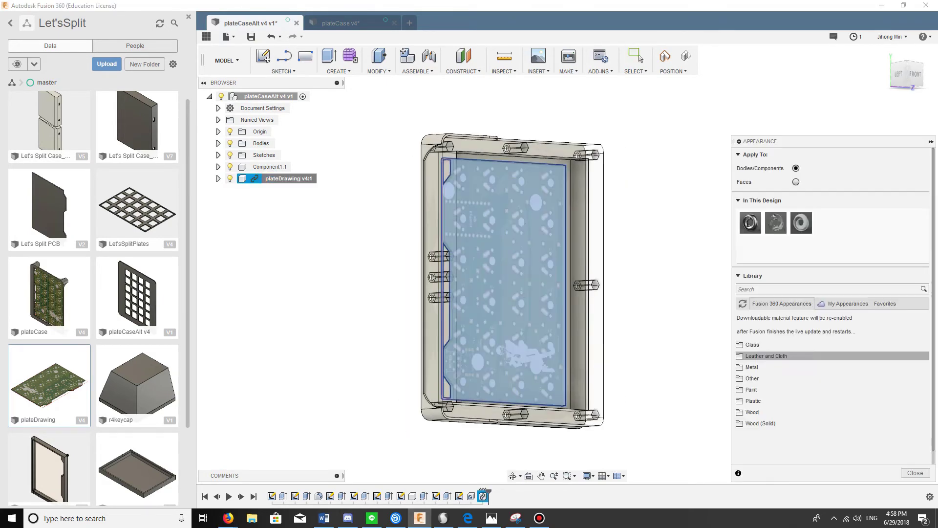
key(alt+Tab)
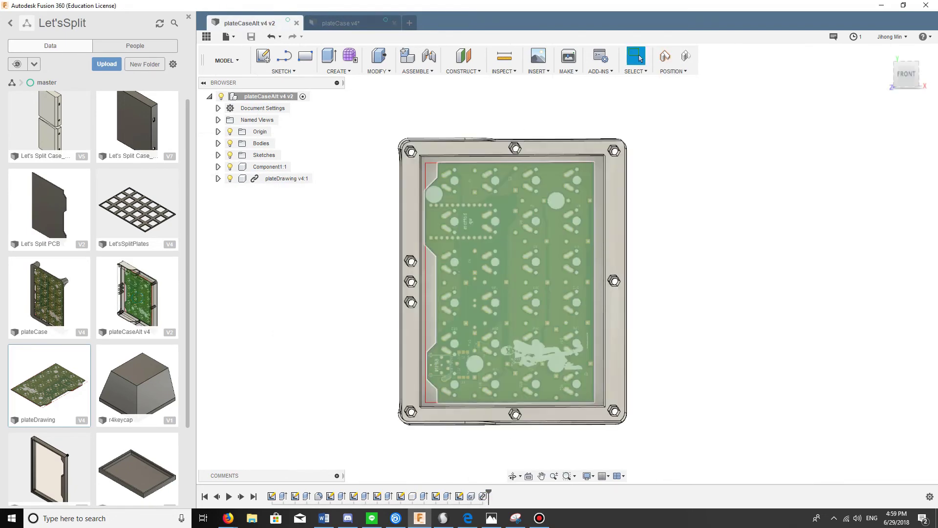
- Offset the case outline on a face sketch and extrude it 2 mm as the Acrylic component
click(263, 56)
click(513, 284)
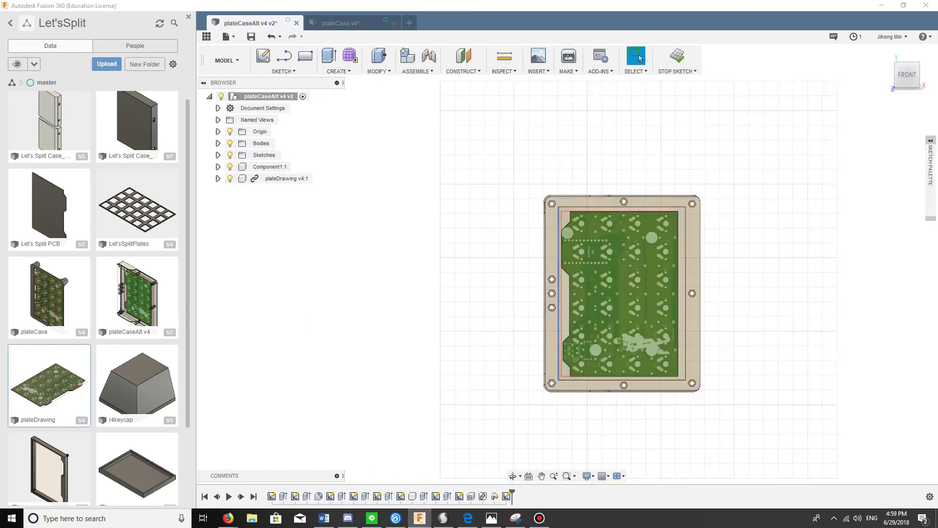
scroll(538, 205, up, 5)
key(o)
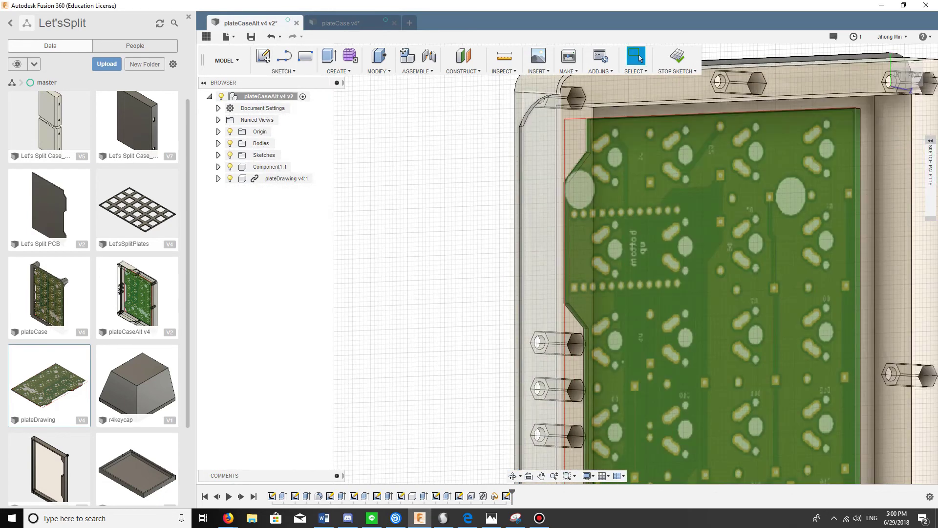
key(e)
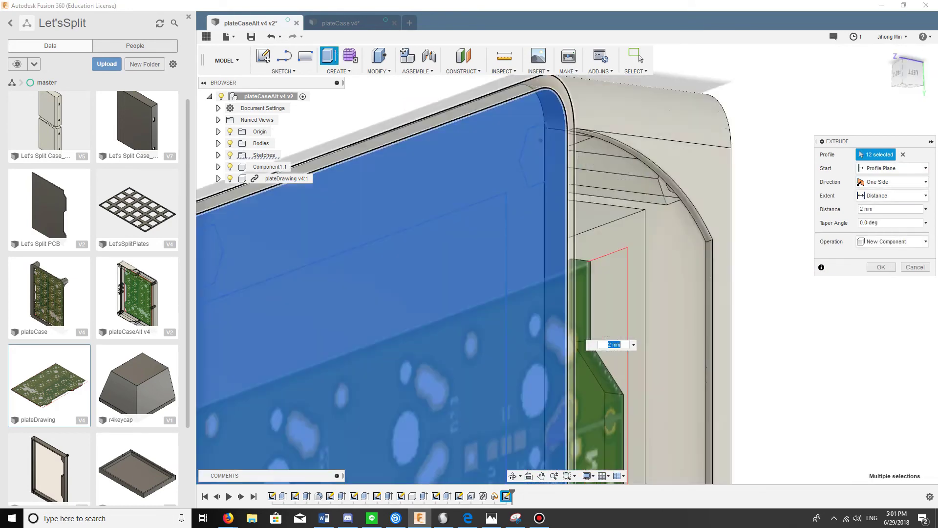
key(Return)
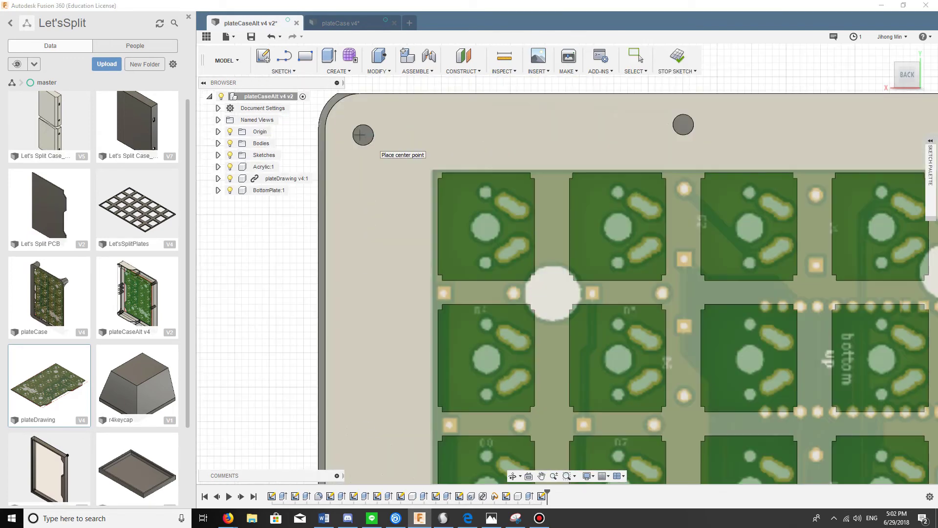
- Restart the sketch on the plate face and offset its outline
click(283, 72)
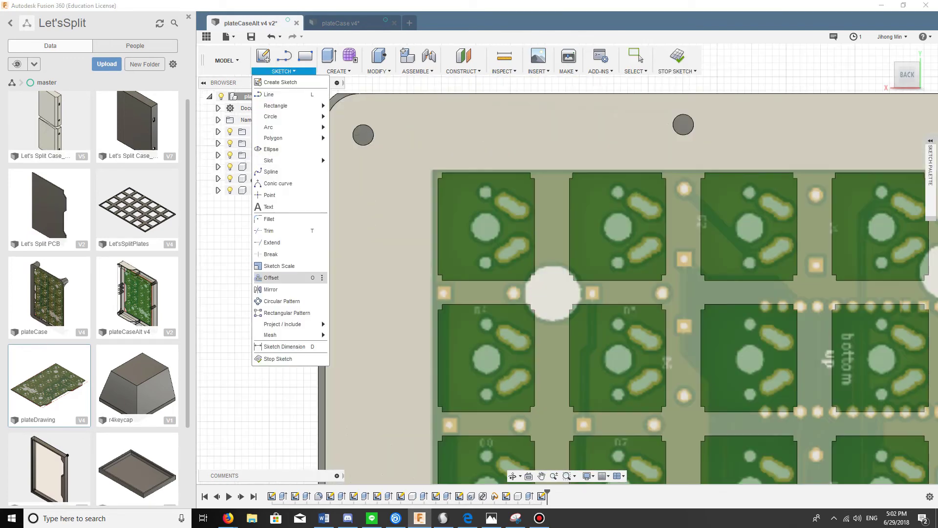
scroll(352, 203, down, 3)
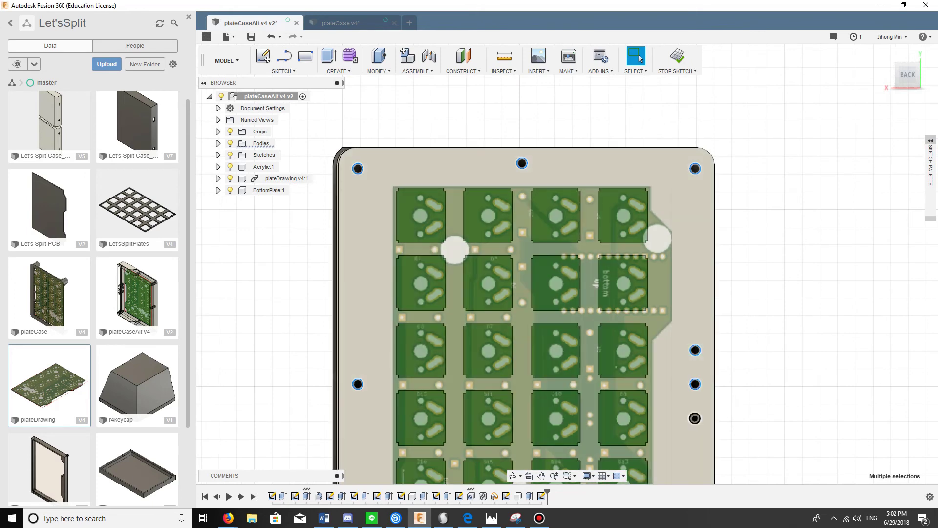
key(ctrl+z)
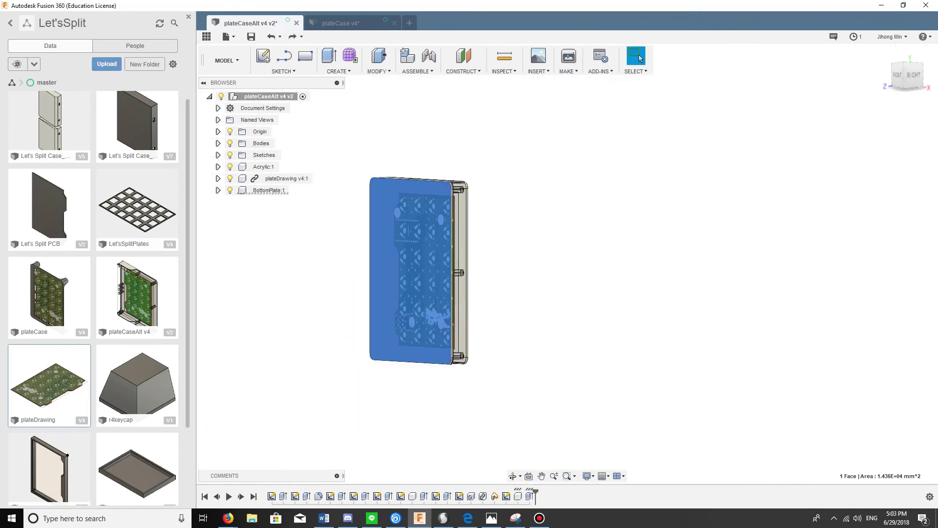
key(ctrl+y)
click(283, 72)
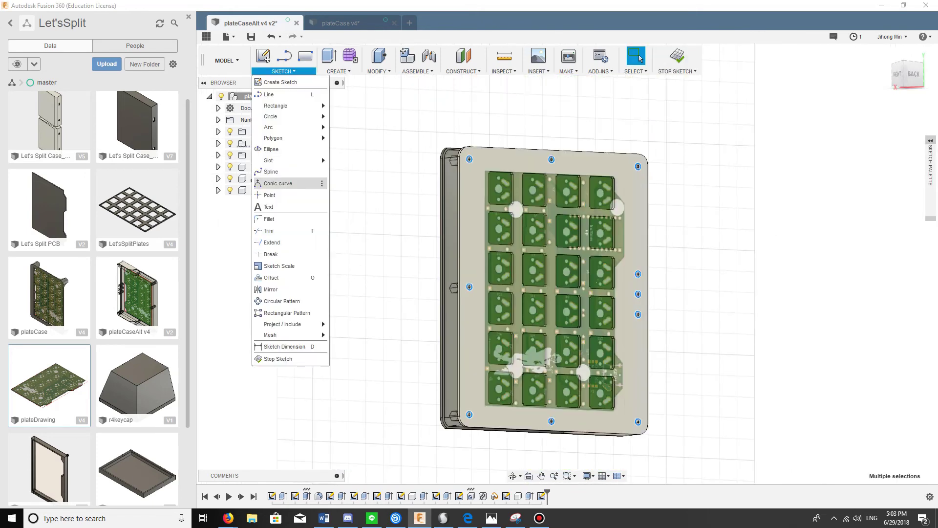
click(266, 182)
click(636, 58)
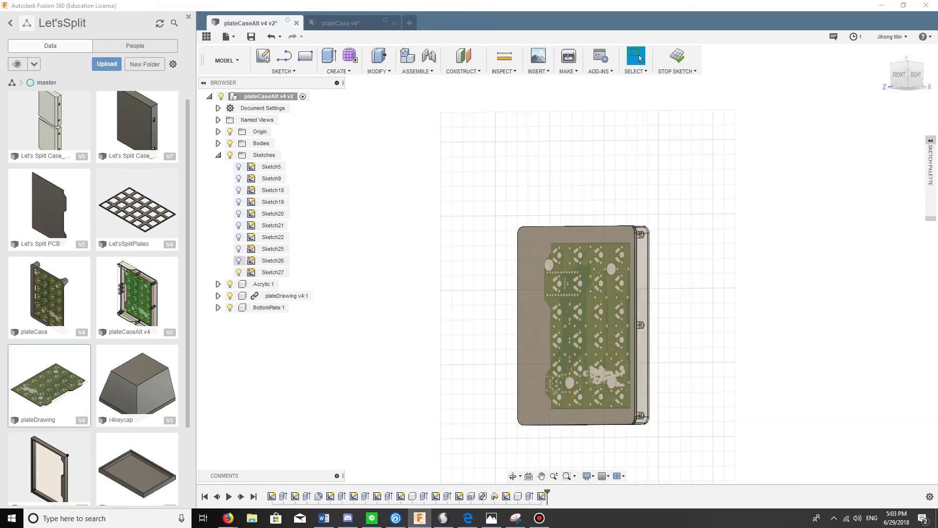
- Draw a line across the plate and begin a 6 mm extrusion of the sketch
scroll(459, 293, up, 3)
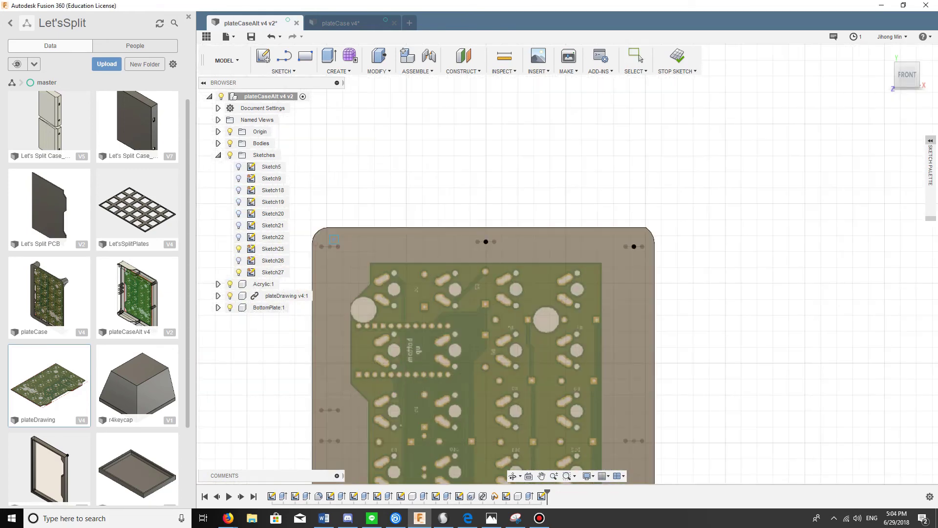
click(283, 71)
click(274, 241)
scroll(384, 251, up, 5)
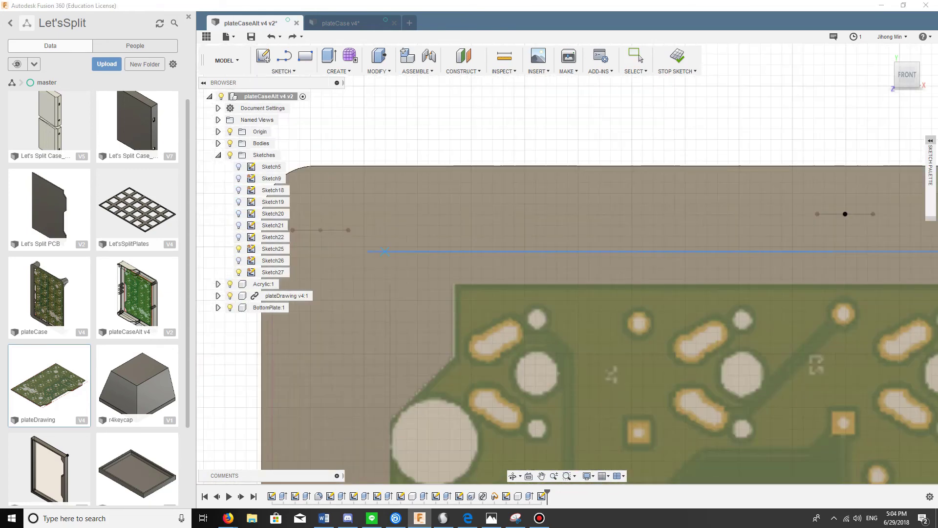
scroll(439, 259, down, 4)
click(283, 71)
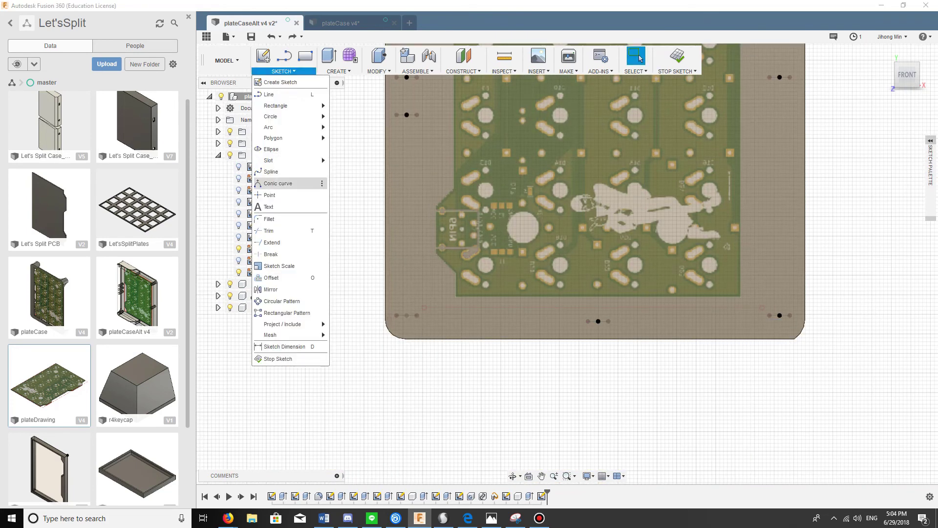
key(e)
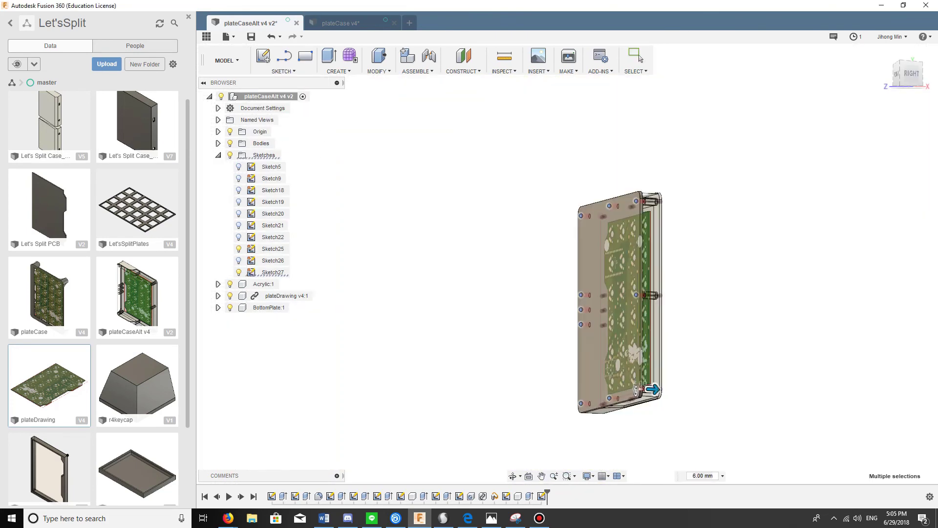
key(Return)
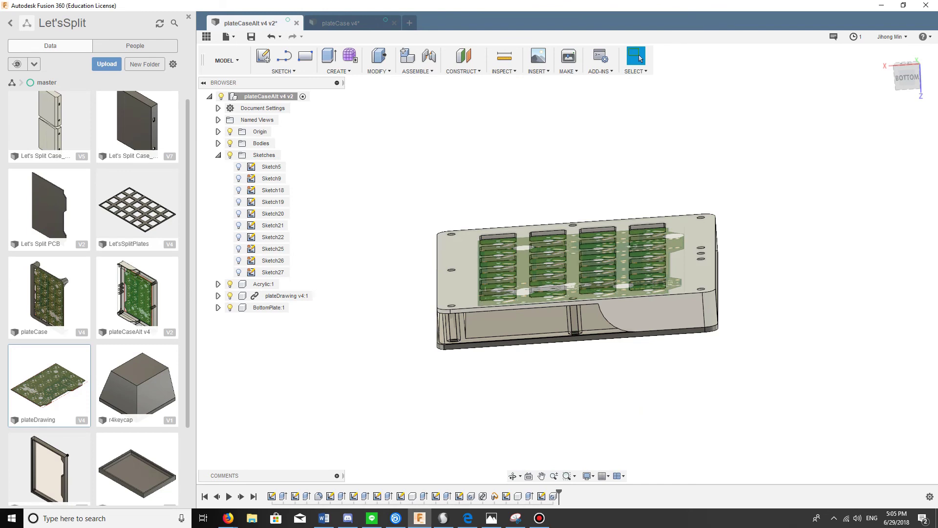
key(alt+Tab)
key(alt+Tab)
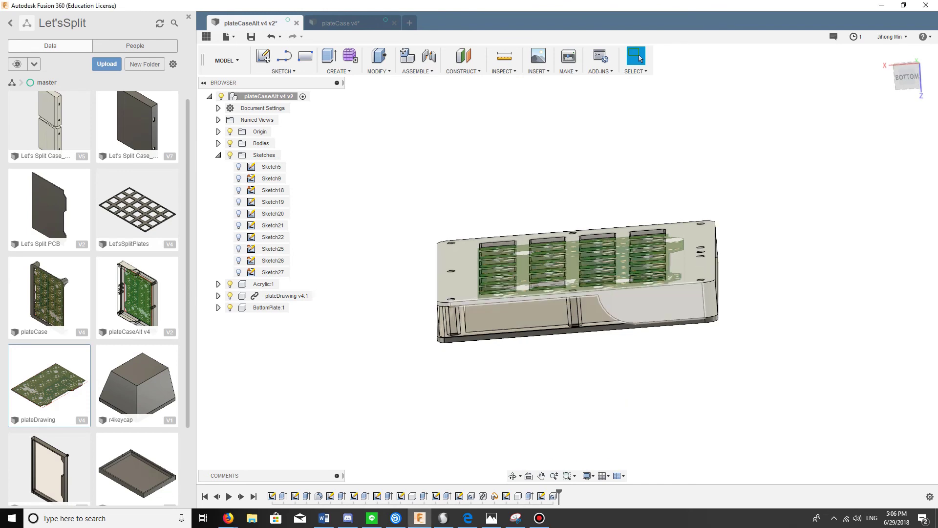
key(alt+Tab)
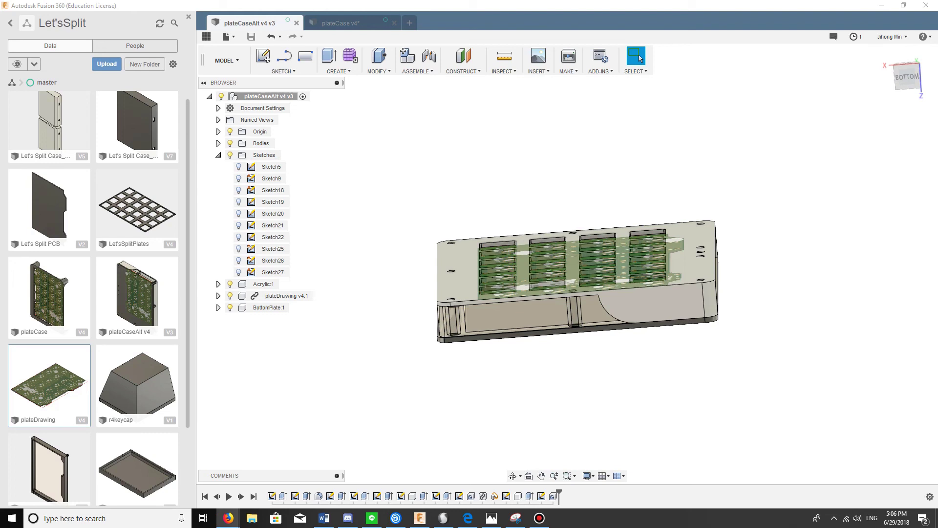
key(alt+Tab)
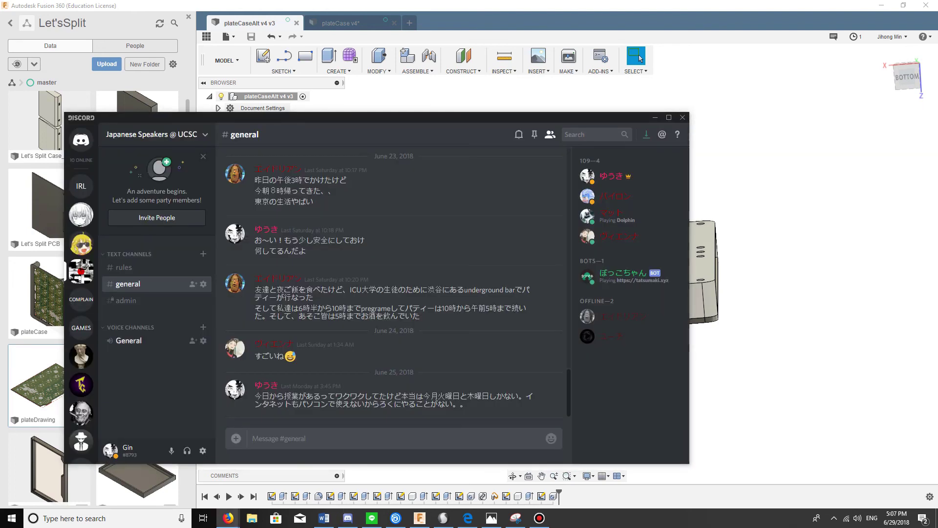
text(@here わすれ)
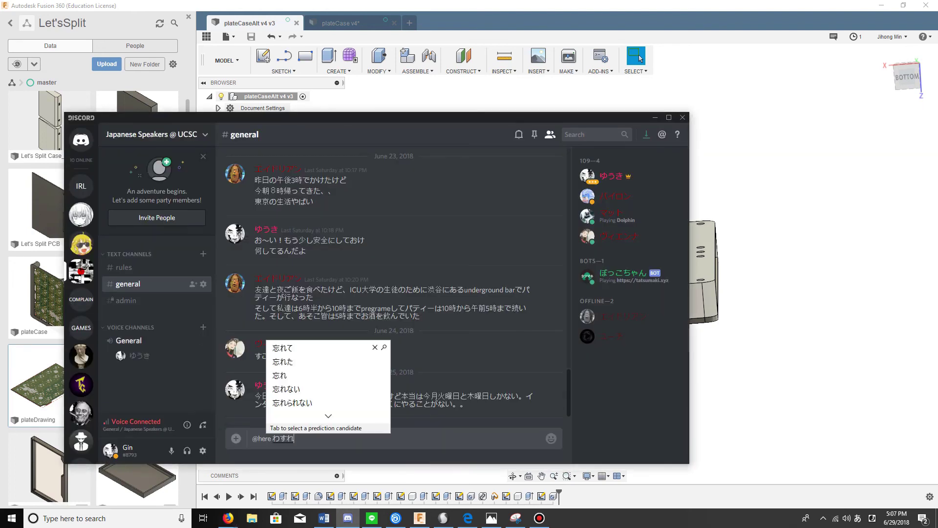
text(wasuretetakedokyoumoichijikannguraiimasunodekaiwawoshitaihitotachihadouzo)
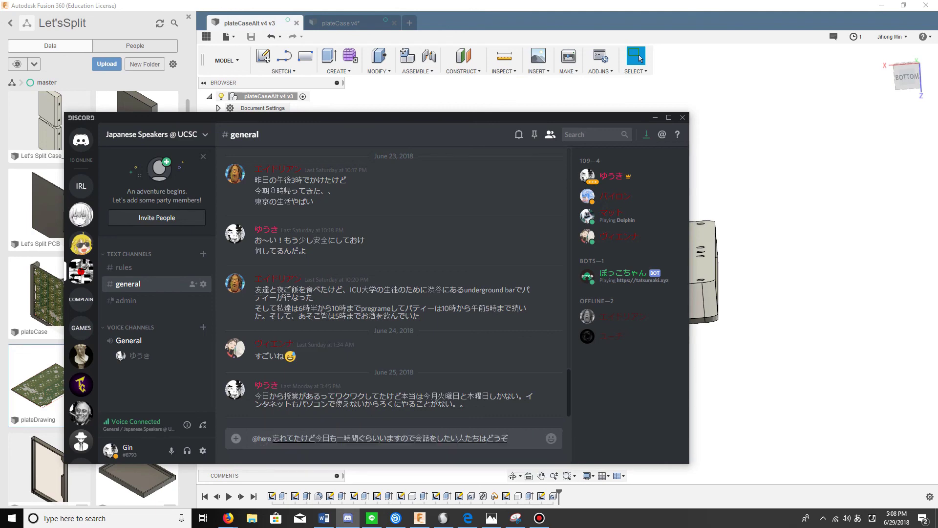